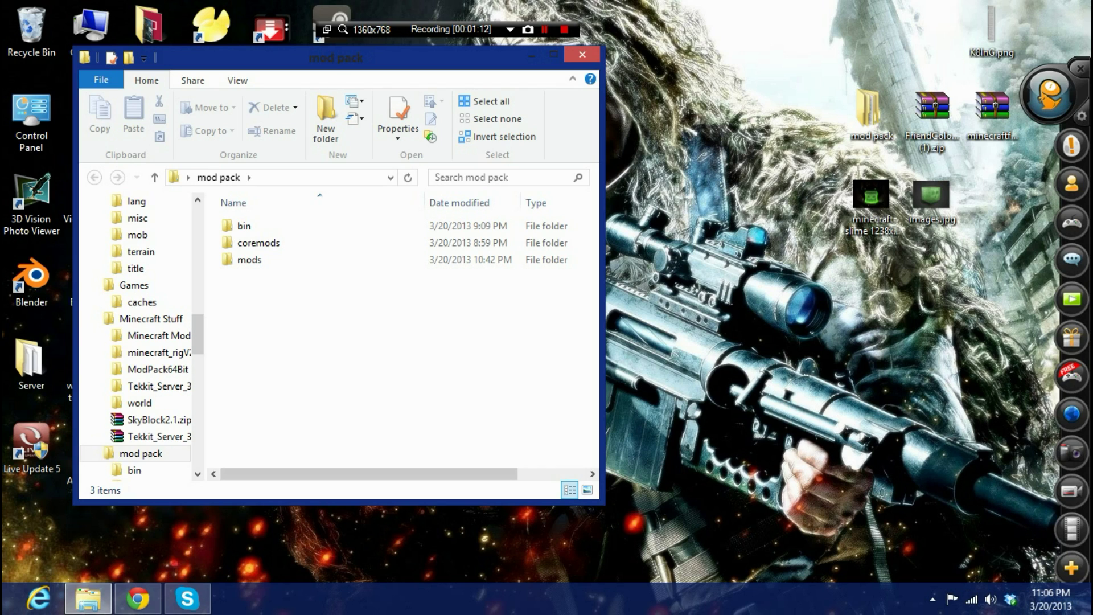
Create a new WinRAR ZIP archive with its default name in the mod pack's bin folder.
double_click(244, 225)
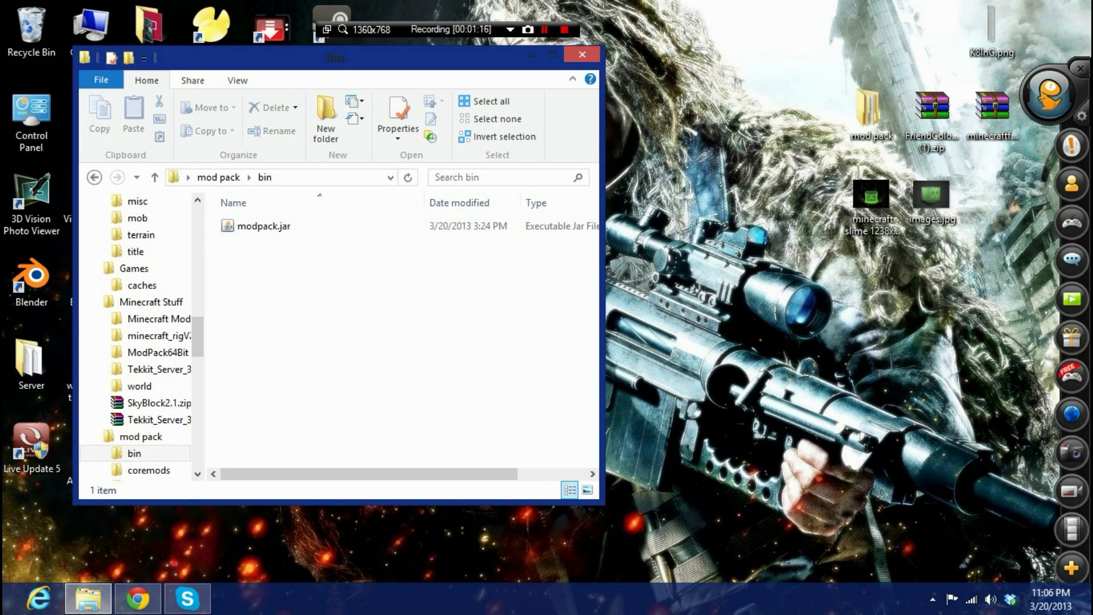
right_click(307, 305)
mouse_move(343, 495)
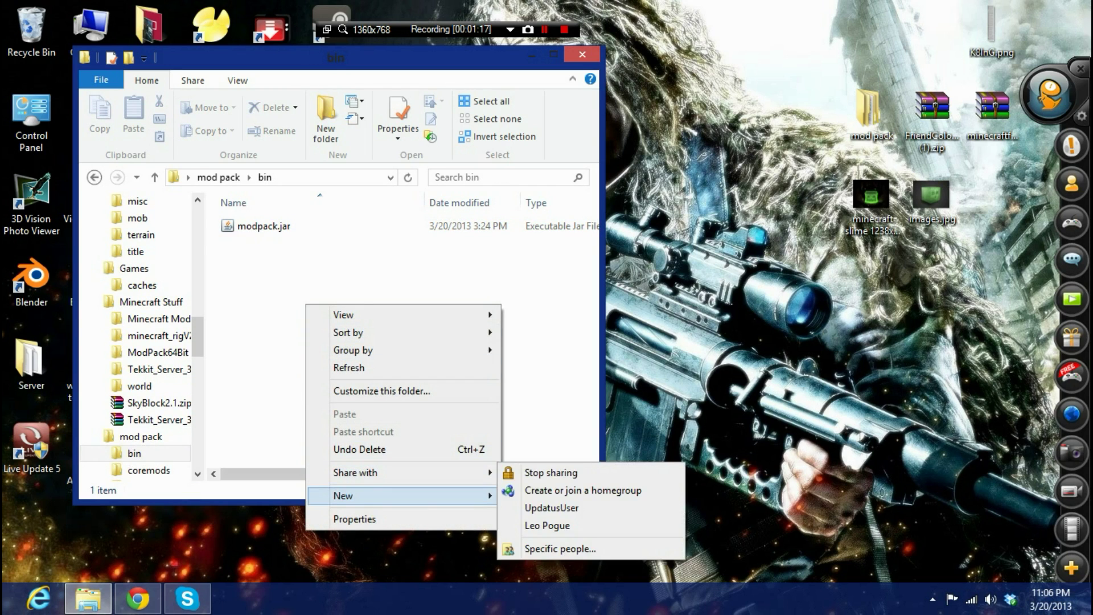
click(566, 496)
key(Return)
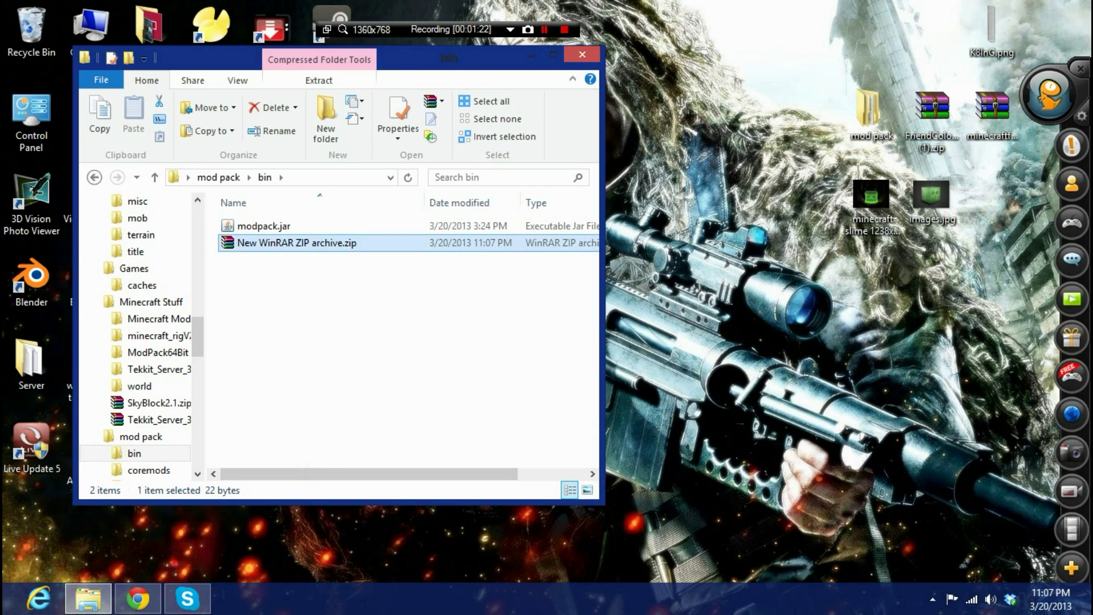
Open the new ZIP archive and minecraftforge-universal-1.5-7.7.0.582.zip, and arrange their windows side by side.
key(Return)
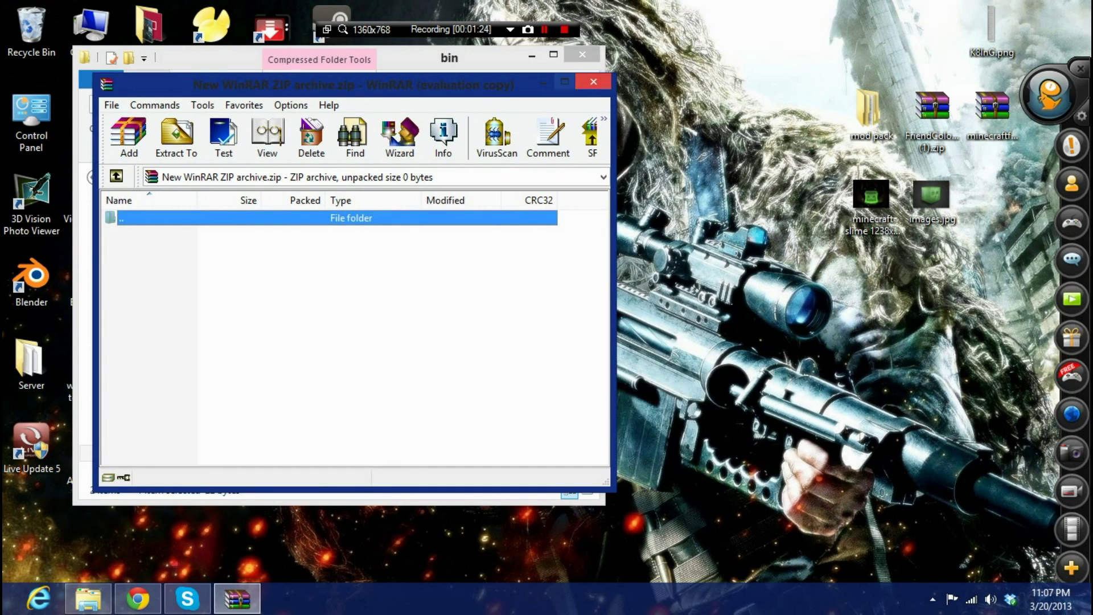
drag(527, 85, 468, 64)
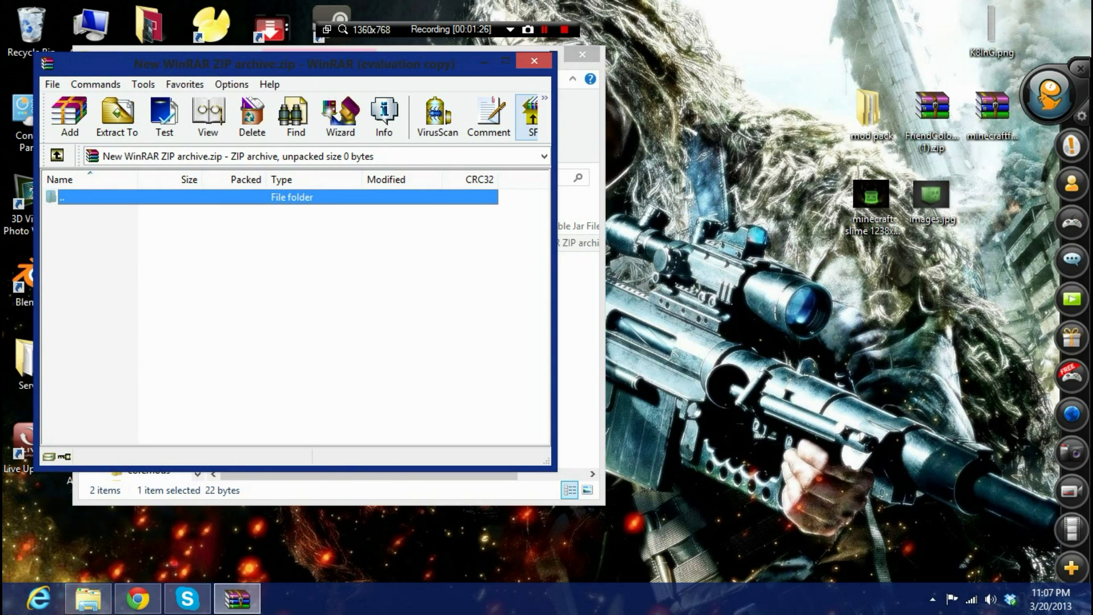
double_click(992, 108)
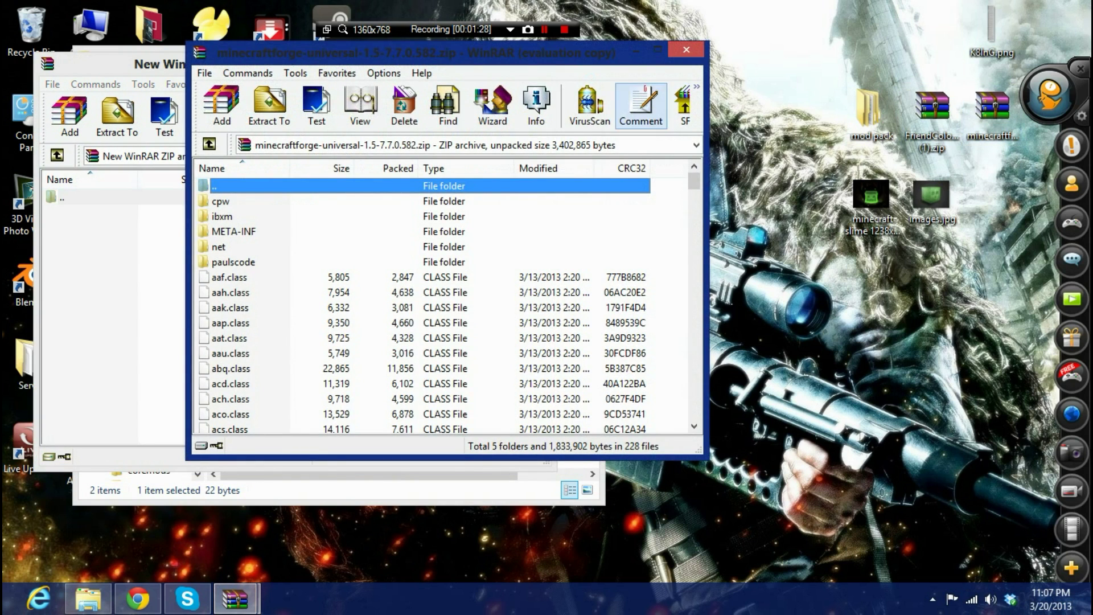
drag(530, 53, 860, 62)
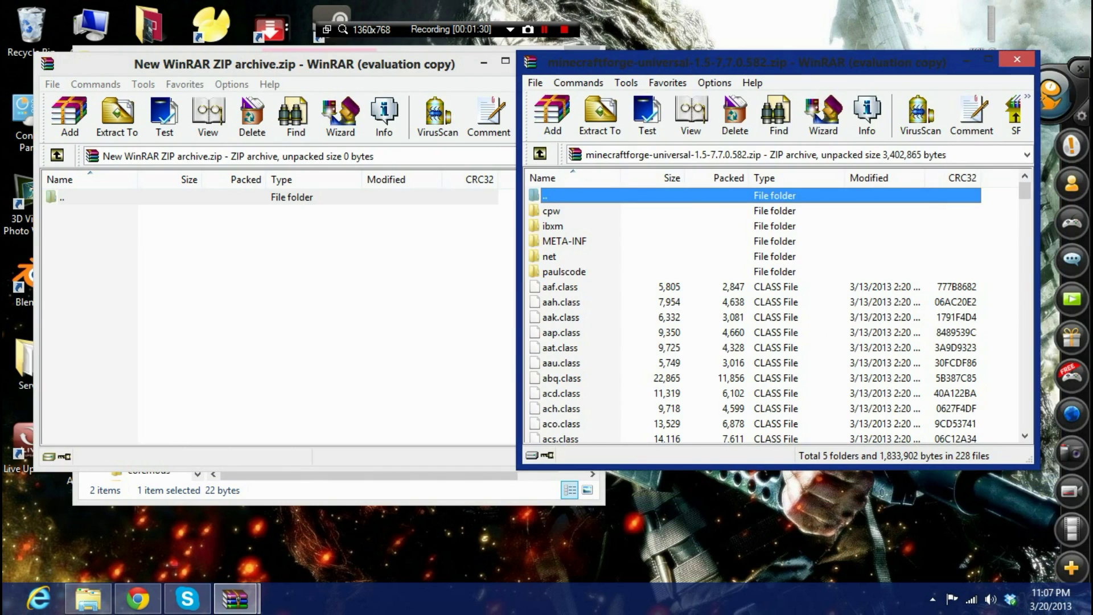
drag(763, 62, 761, 59)
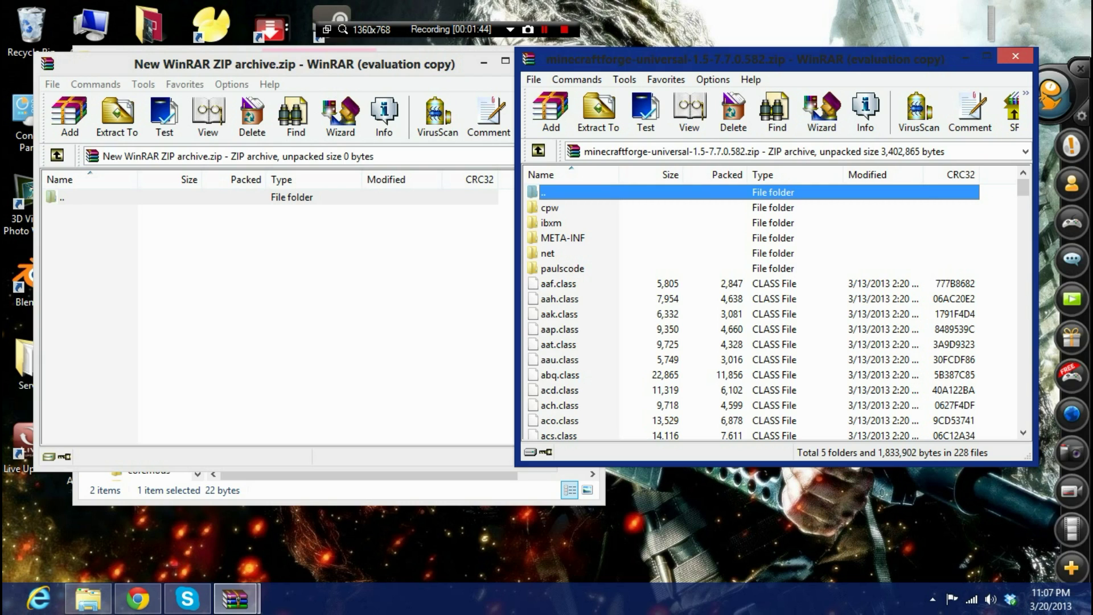
Copy all files and folders from the Minecraft Forge archive into the new ZIP archive, and close the Forge archive.
click(998, 256)
click(970, 207)
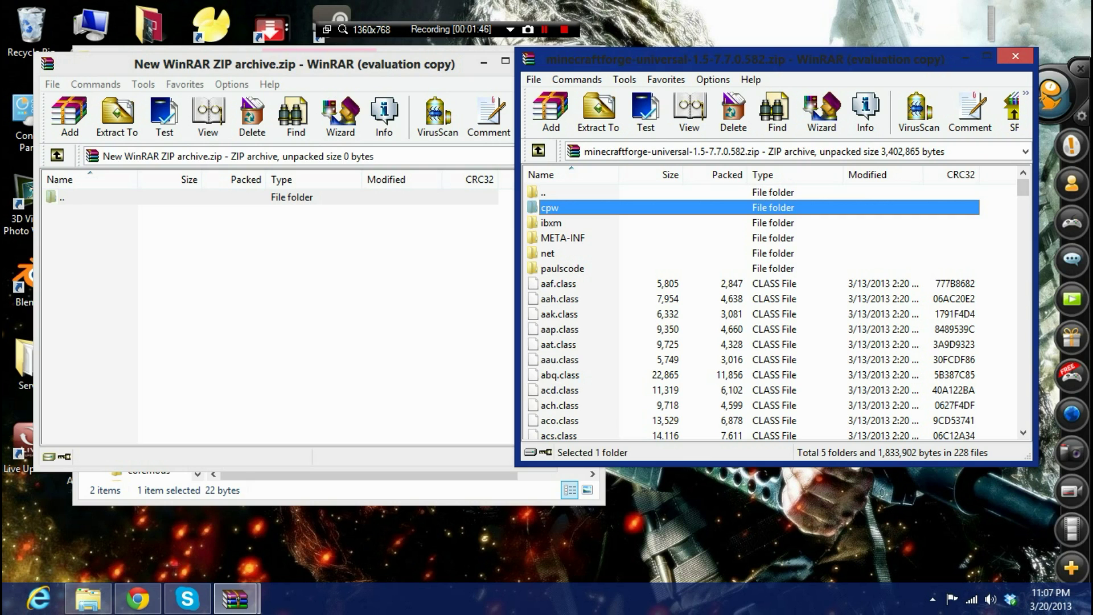
click(983, 206)
drag(983, 205, 690, 440)
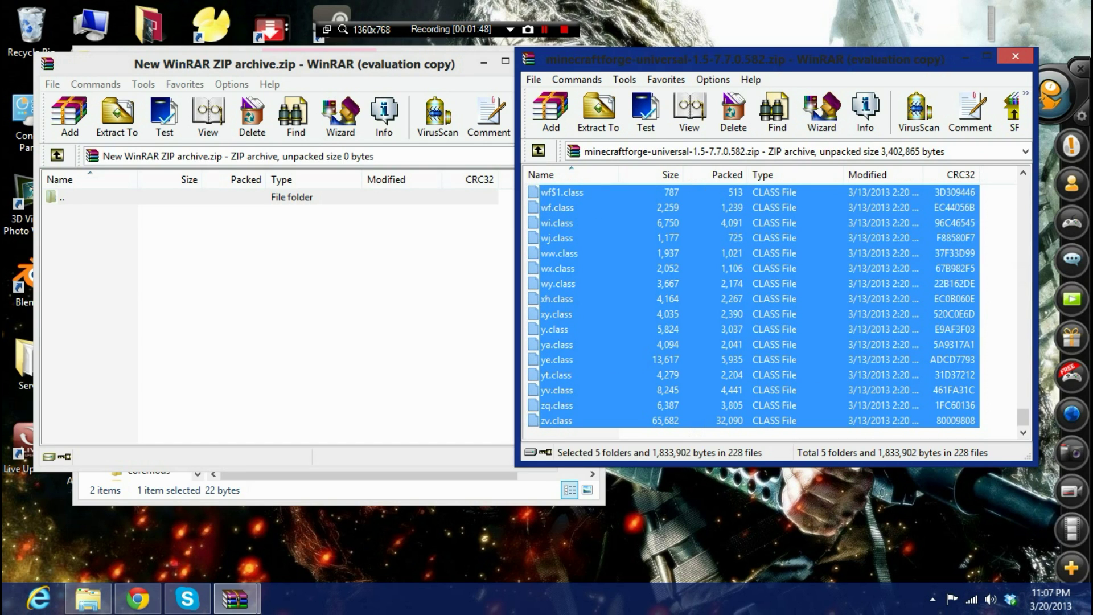
drag(678, 390, 319, 318)
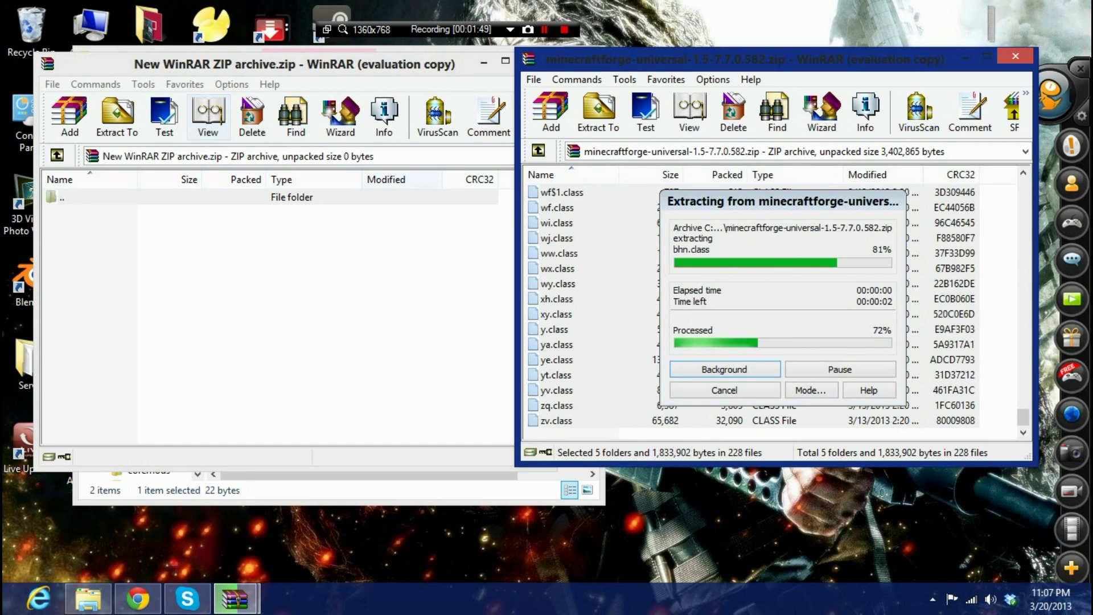
click(311, 402)
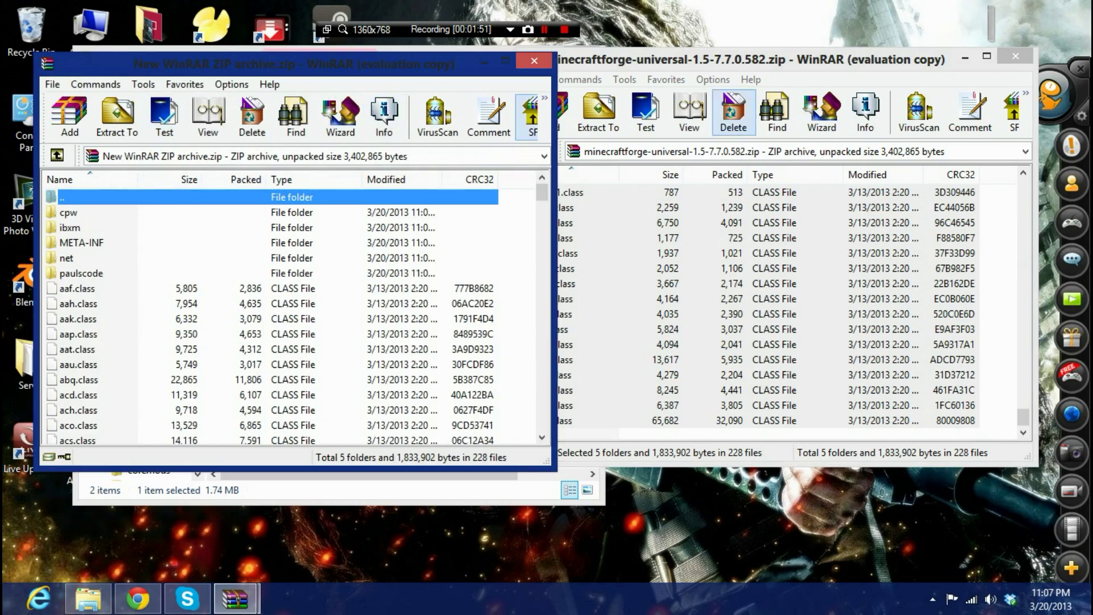
click(859, 59)
click(1015, 55)
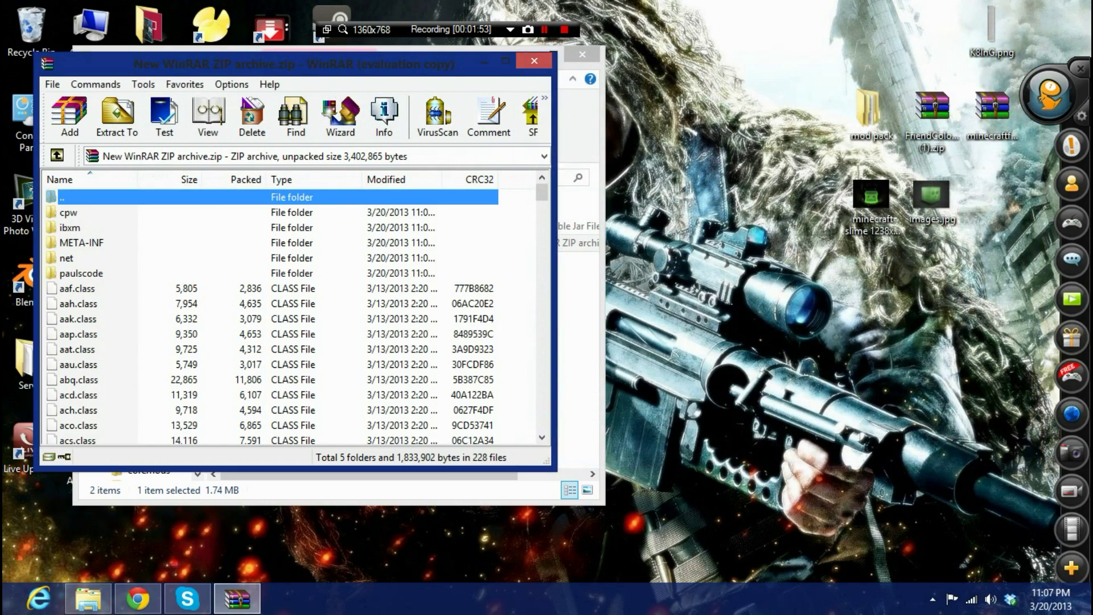
Add all files from FriendColour-1-5 (1).zip to the new ZIP archive with the default archiving options, and close the FriendColour archive.
drag(342, 64, 597, 114)
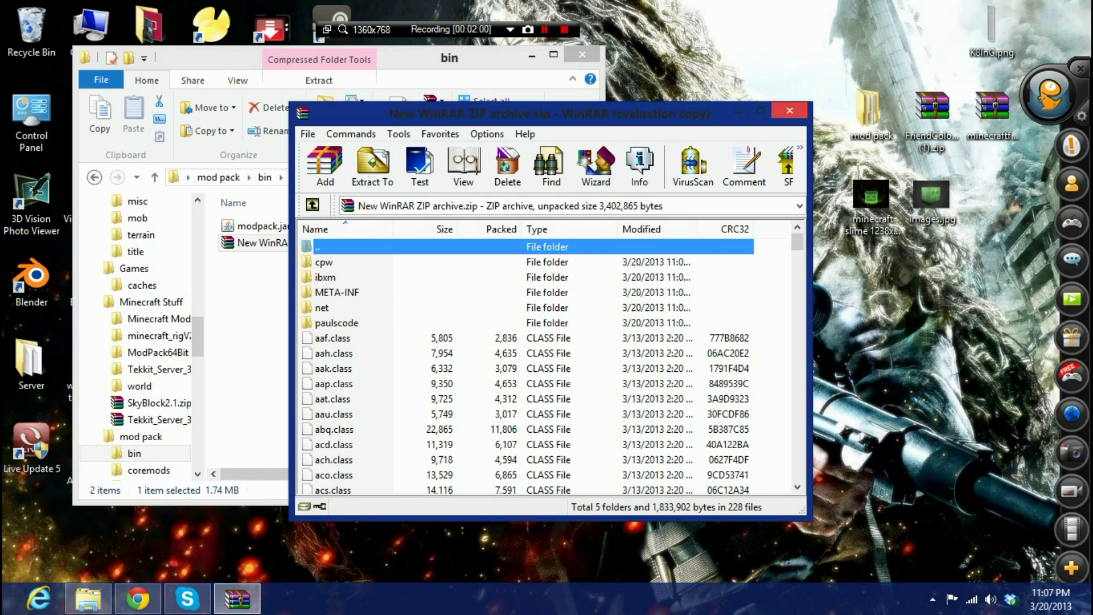
drag(541, 113, 375, 61)
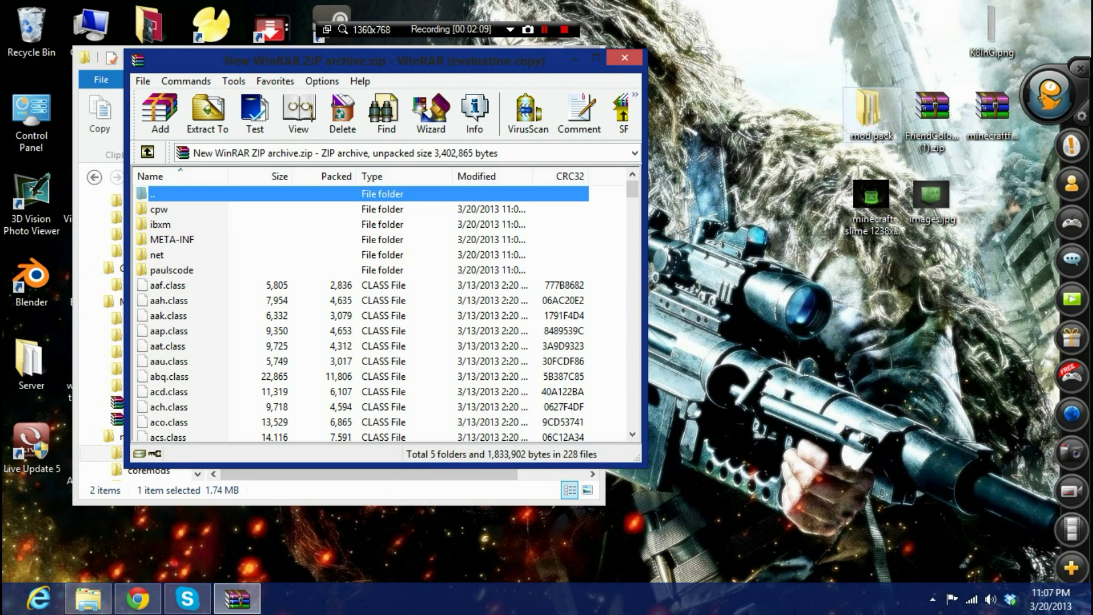
double_click(932, 109)
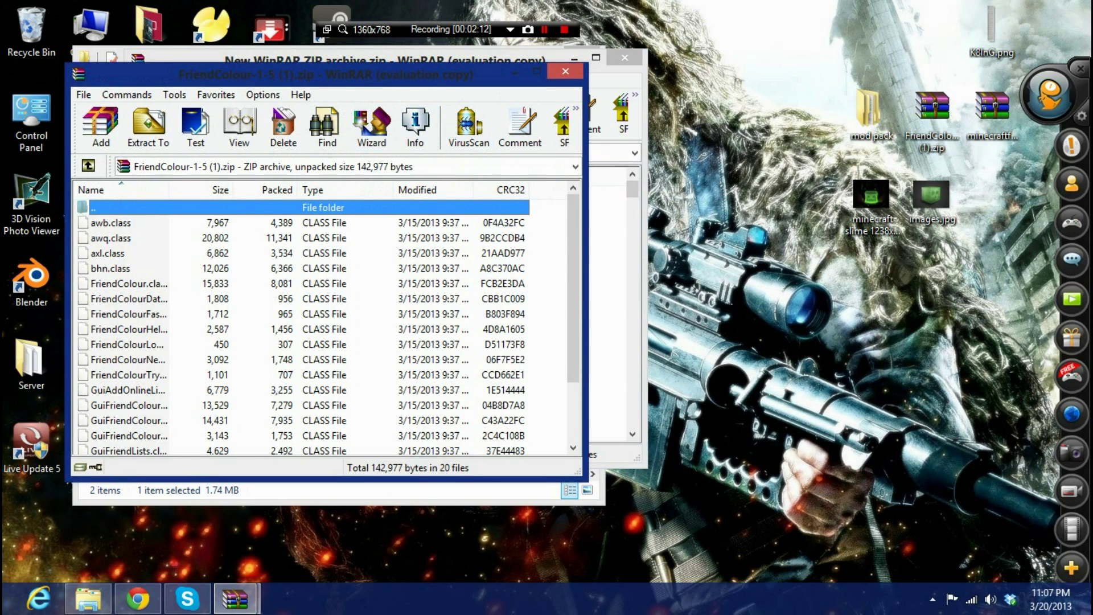
drag(379, 74, 778, 73)
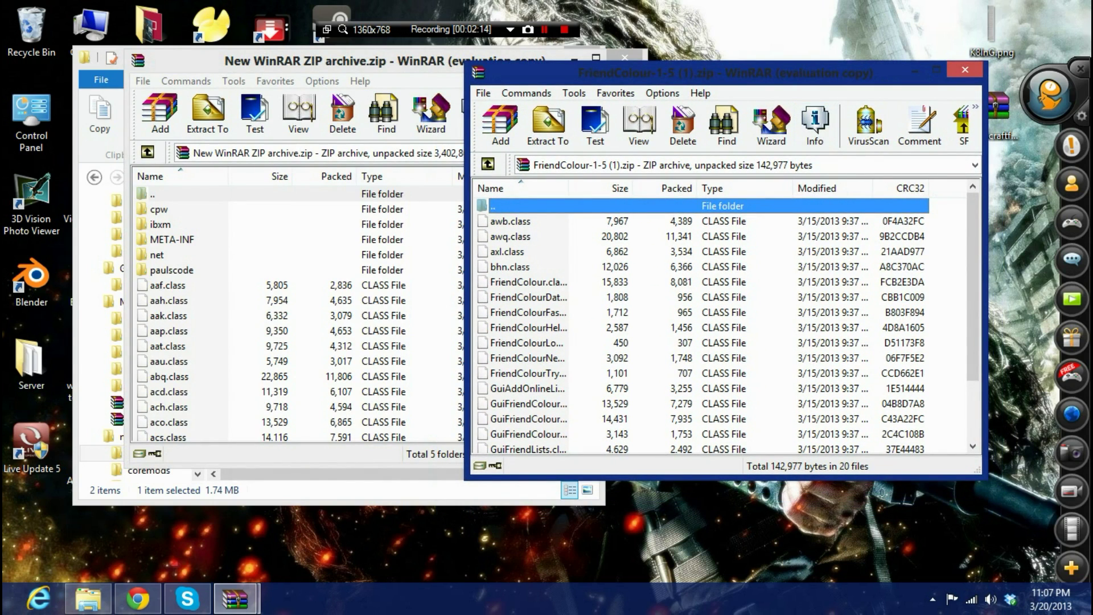
drag(723, 221, 724, 403)
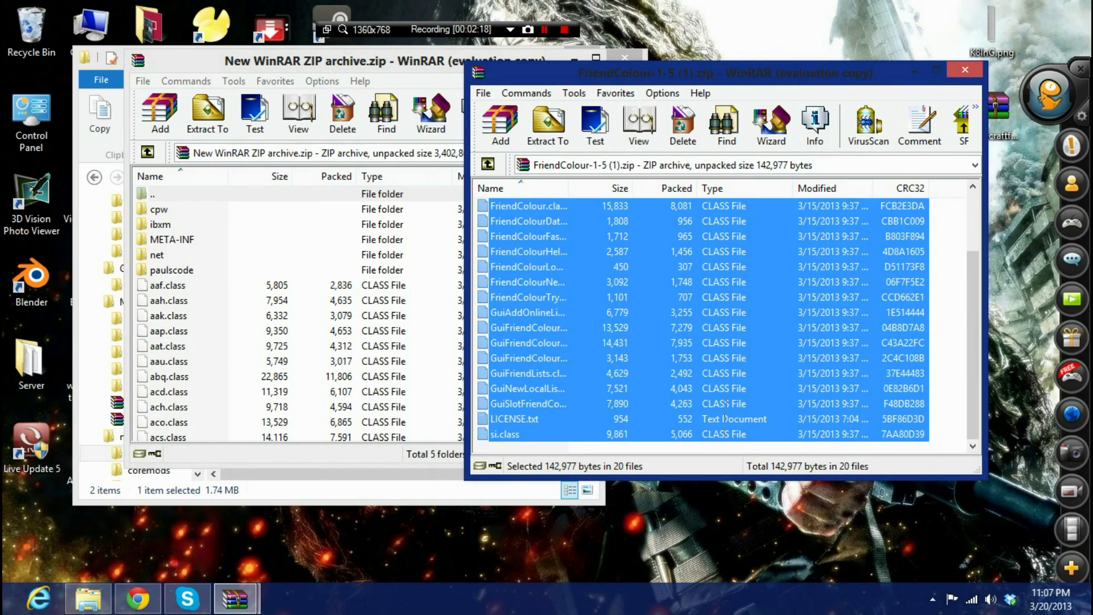
drag(725, 403, 364, 364)
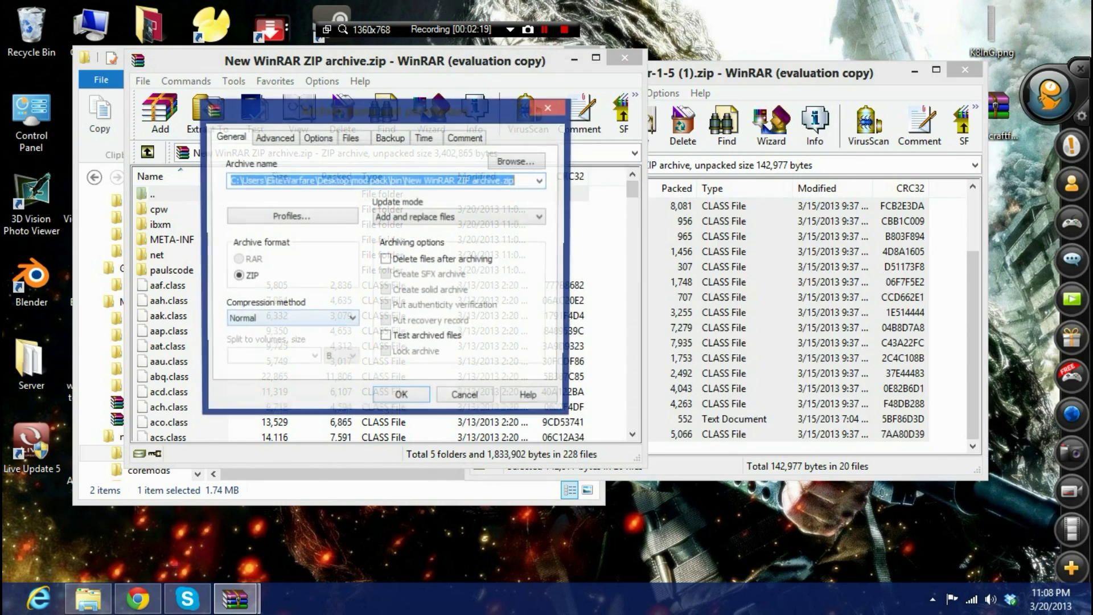
click(400, 395)
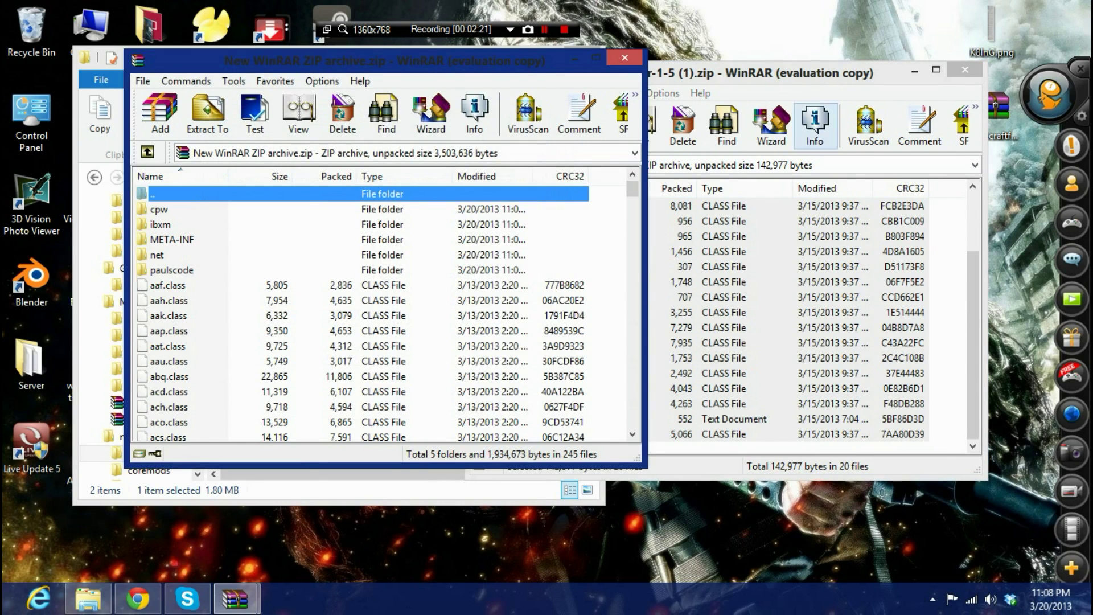
click(888, 73)
click(965, 70)
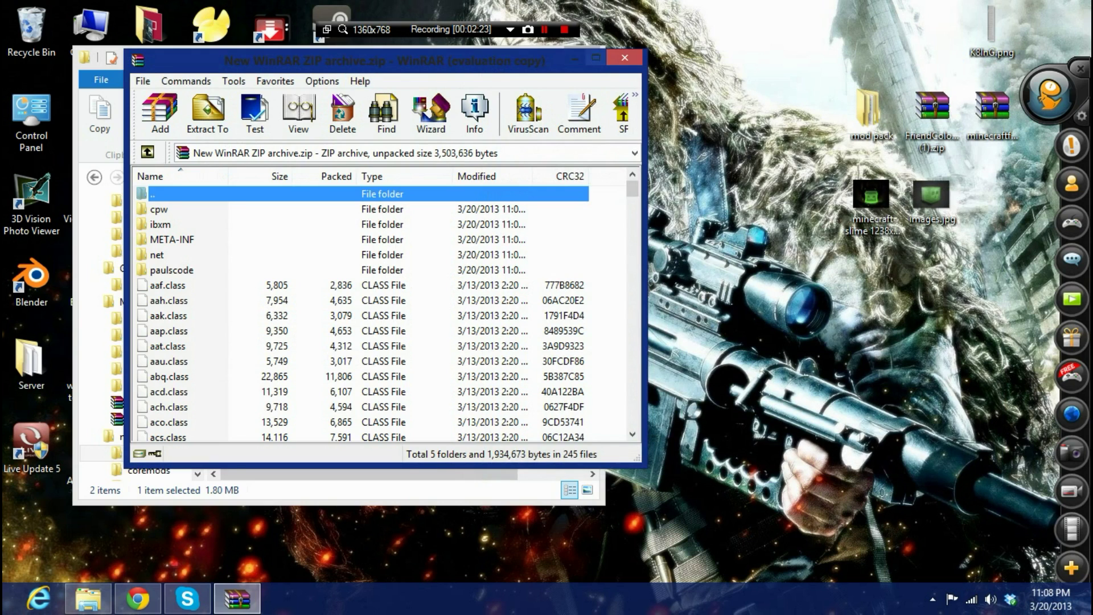
Close the new archive and rename it as modpack.zip in the bin folder.
click(624, 58)
right_click(337, 243)
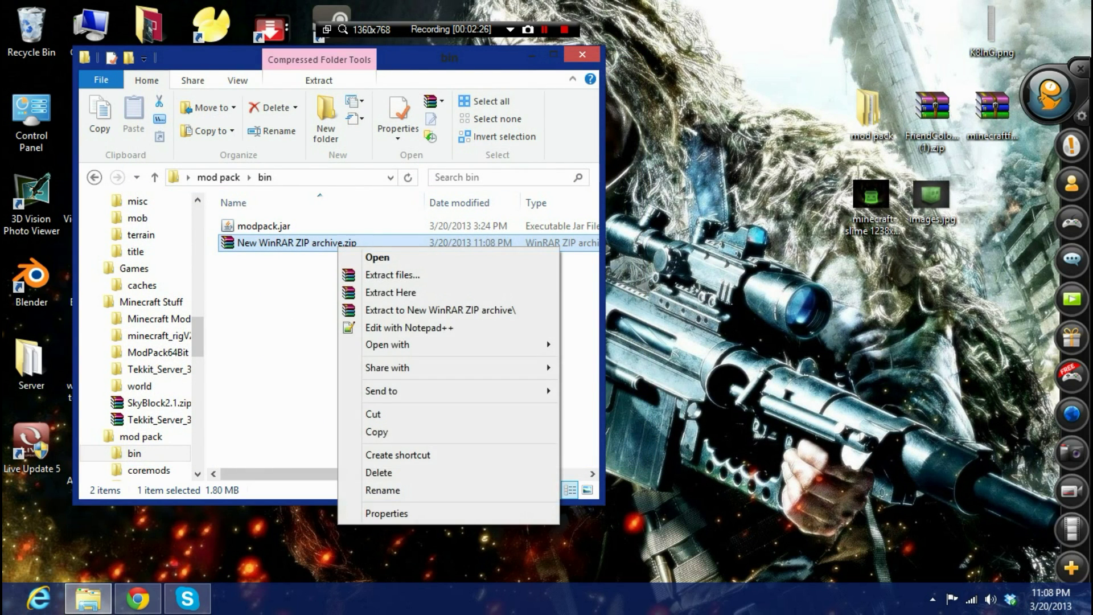
click(370, 490)
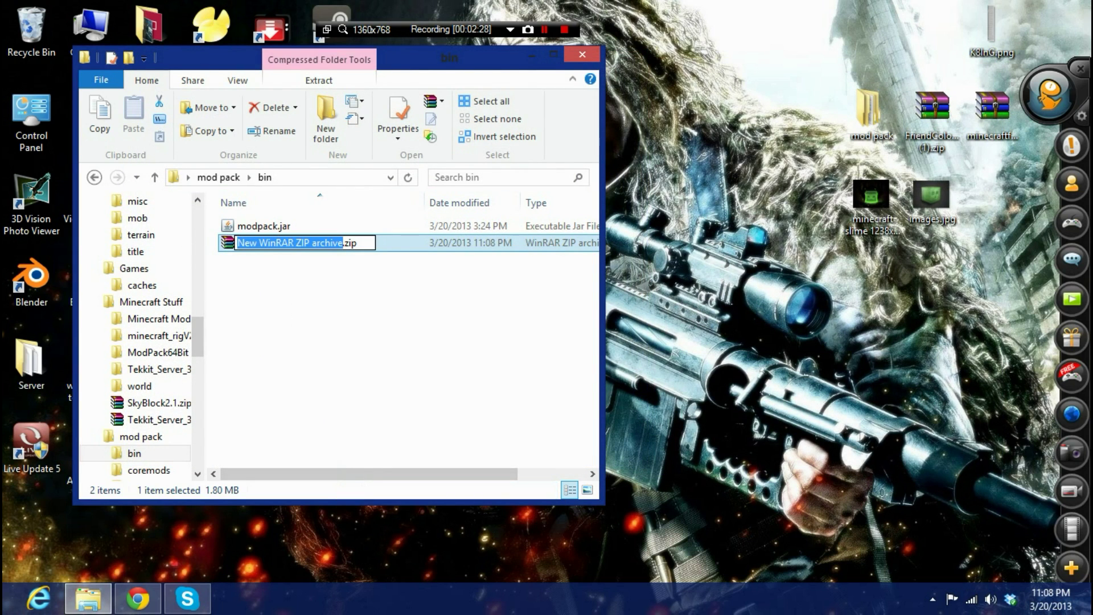
key(BackSpace)
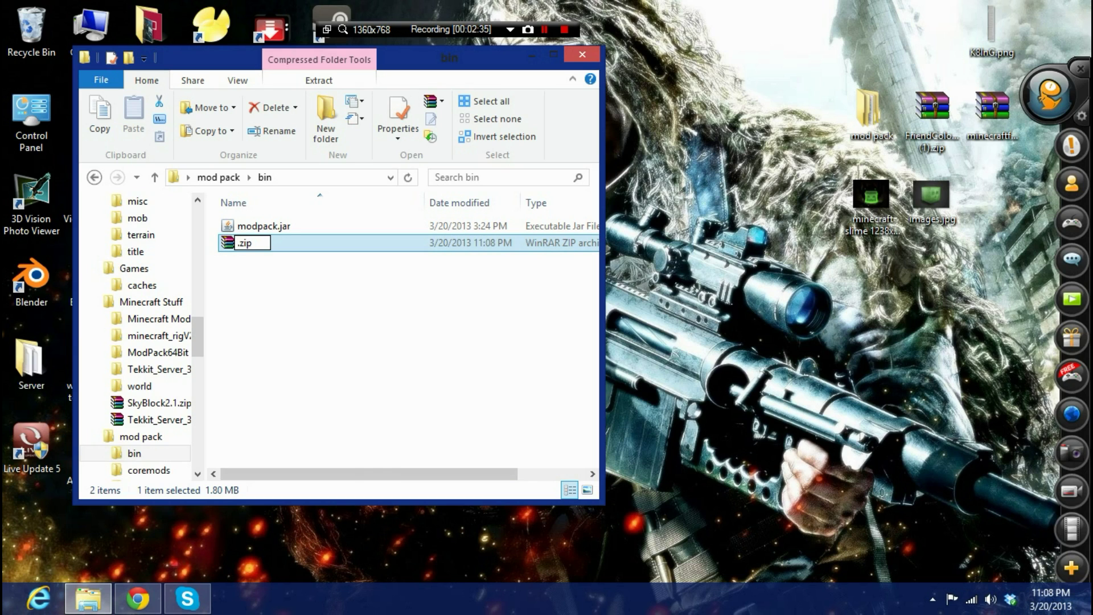
text(modpack)
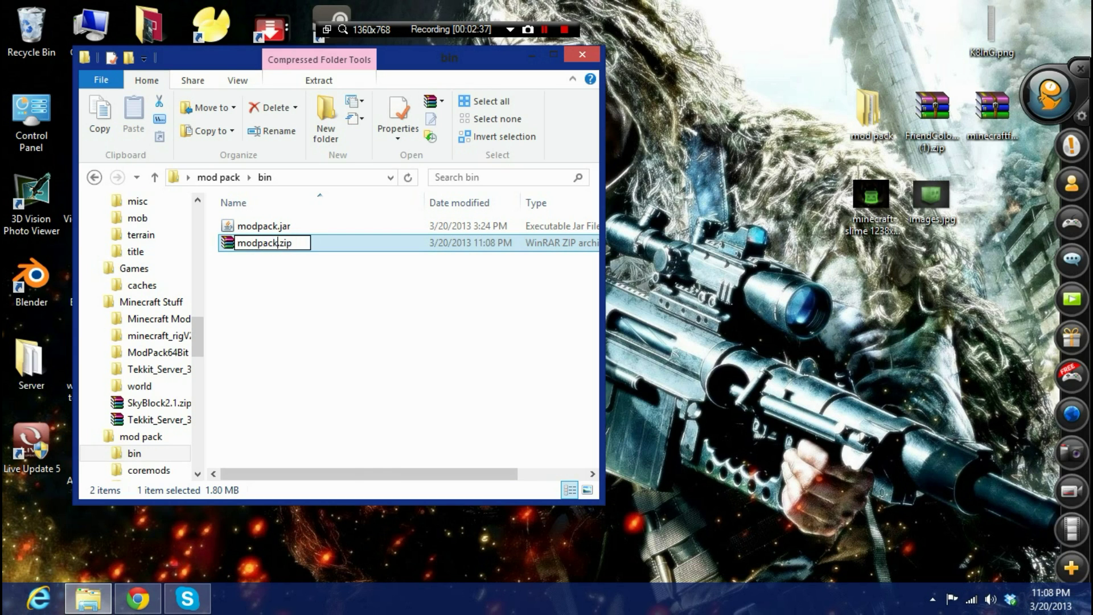
key(Return)
click(291, 243)
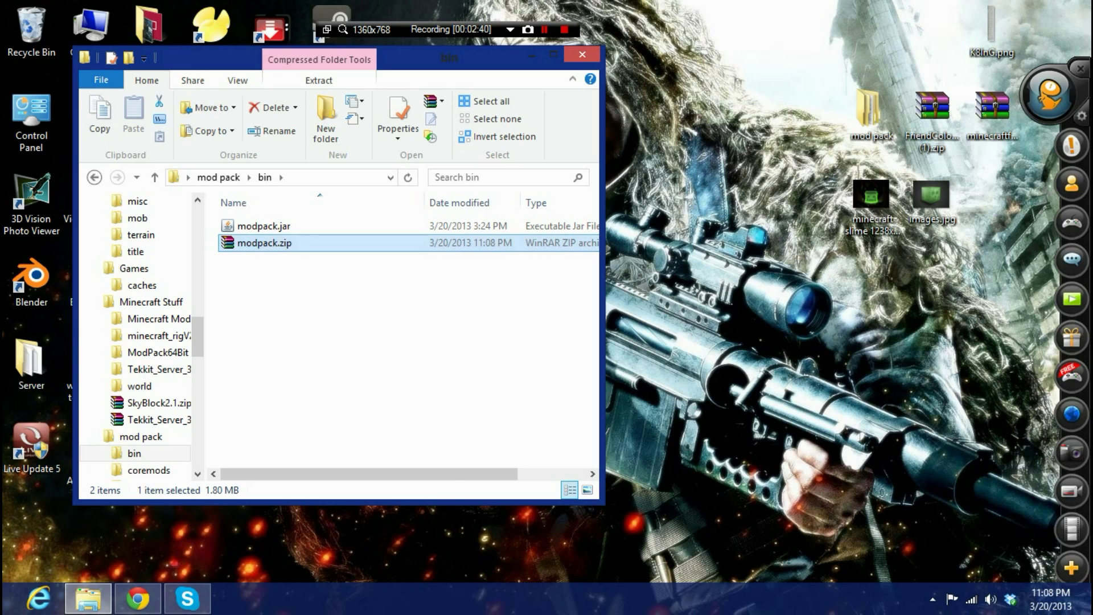
Try to rename modpack.zip as modpack.jar, accepting the change of file extension.
right_click(290, 243)
click(336, 486)
click(295, 243)
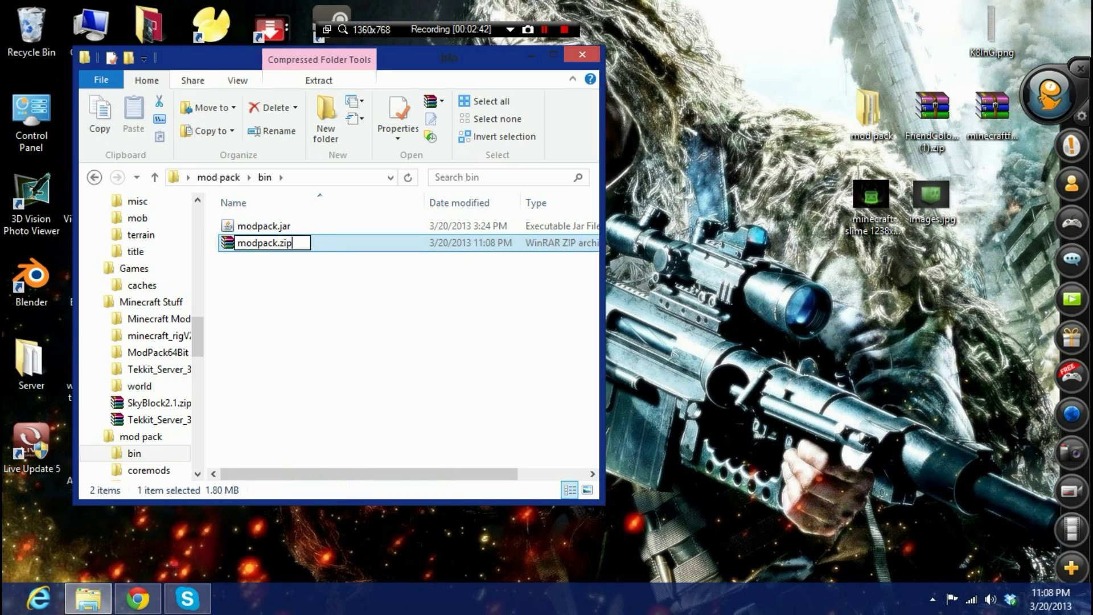
key(BackSpace)
key(BackSpace)
key(BackSpace)
text(jar)
key(Return)
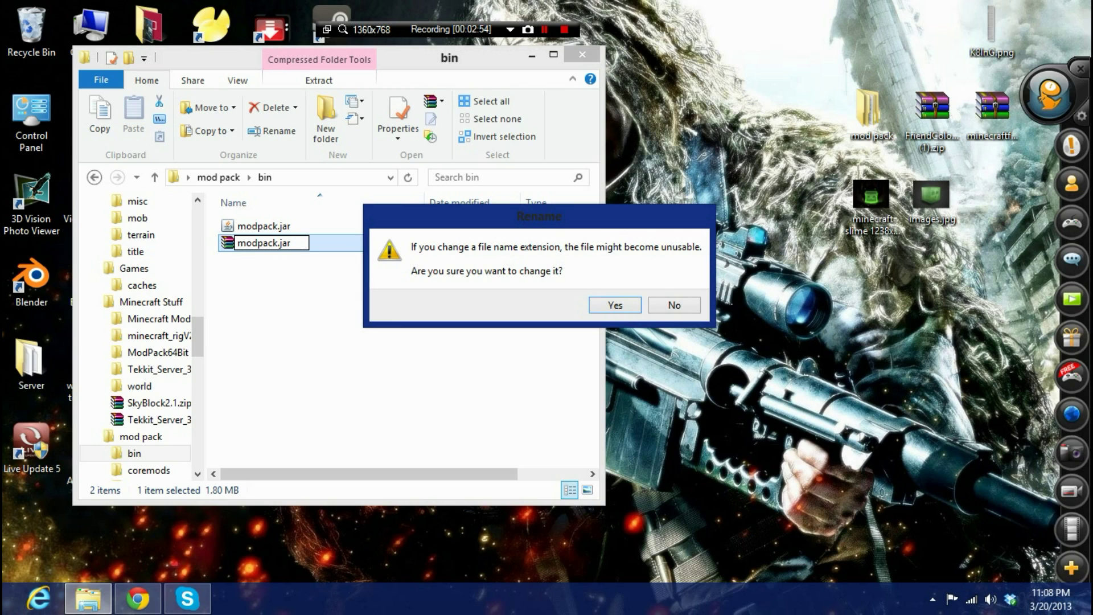
key(Return)
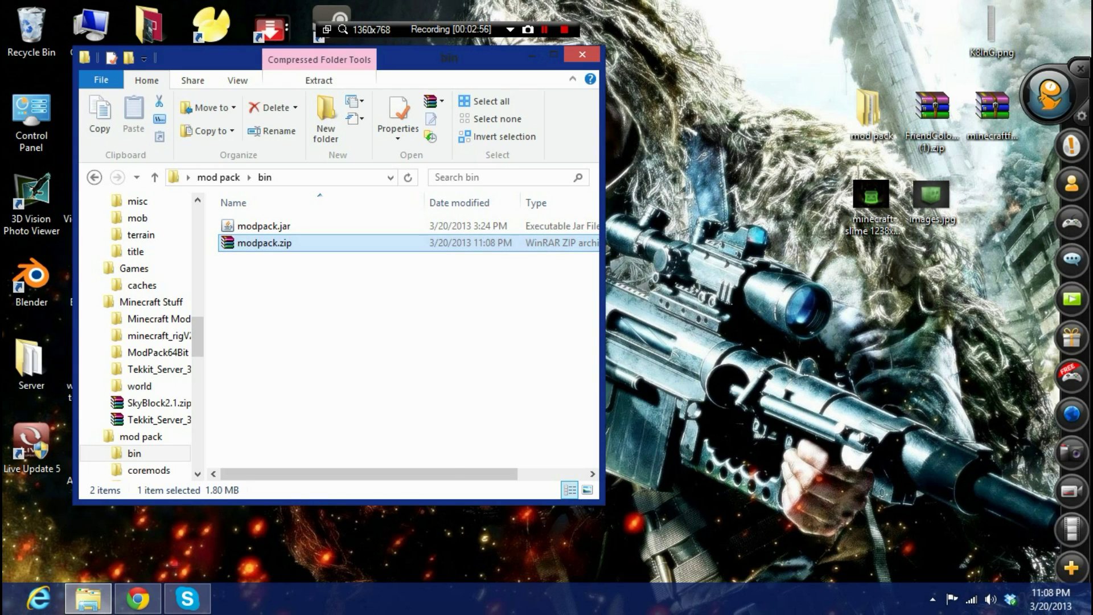
Delete modpack.zip from the bin folder and move the folder window towards the middle of the desktop.
right_click(290, 243)
click(333, 469)
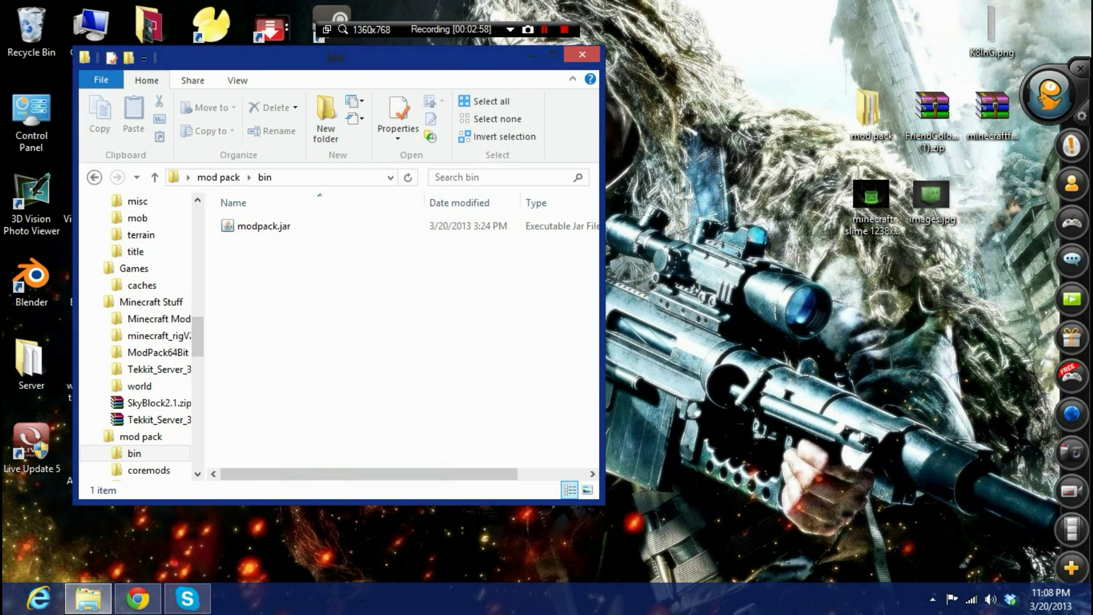
drag(364, 58, 539, 100)
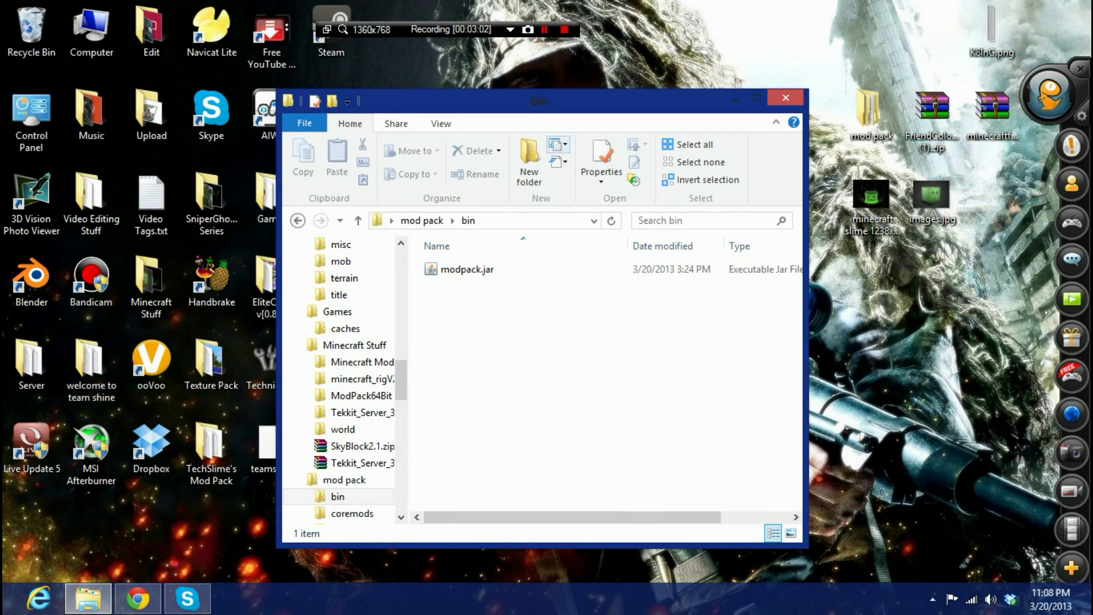
Look through the coremods and mods folders inside the mod pack folder.
key(BackSpace)
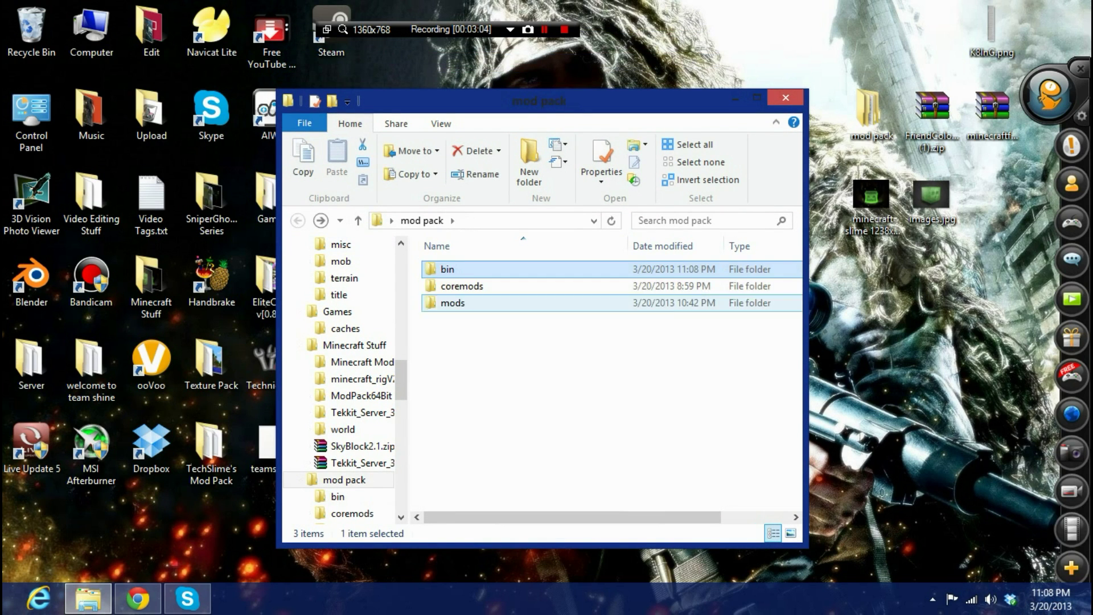
key(Down)
key(Return)
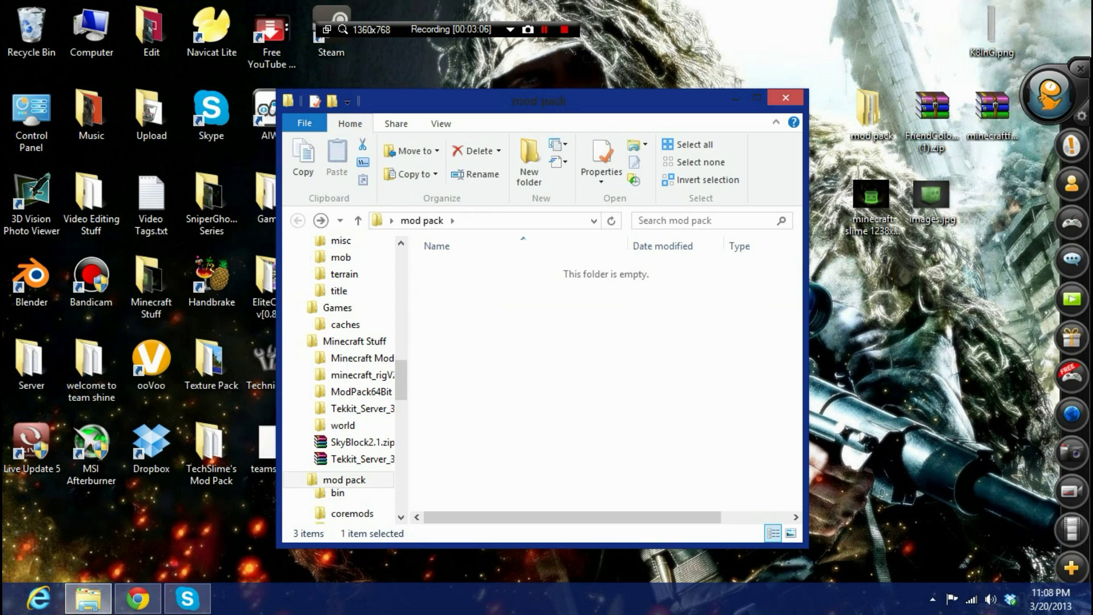
key(BackSpace)
key(Down)
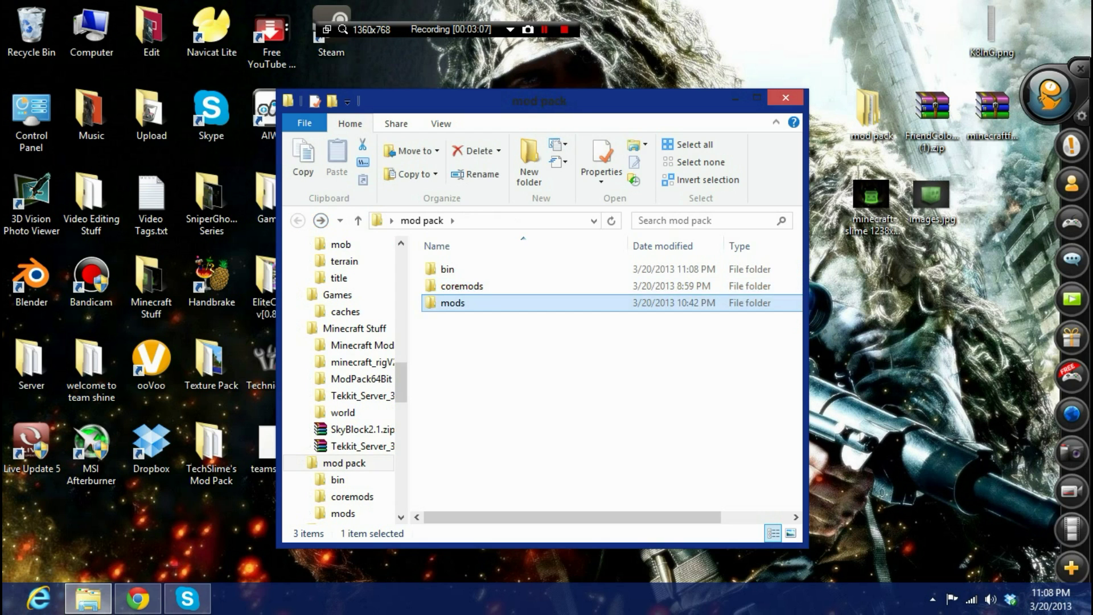
key(Return)
key(BackSpace)
key(Up)
key(Return)
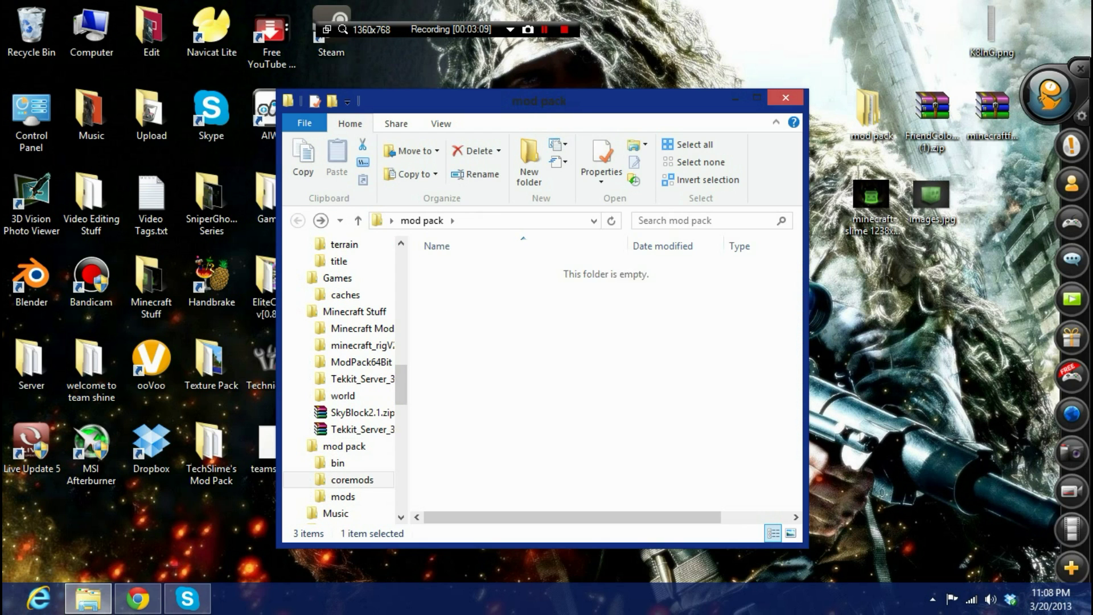
Check the mod files in coremods, open the mods folder to review its contents, and shift the window aside.
click(487, 303)
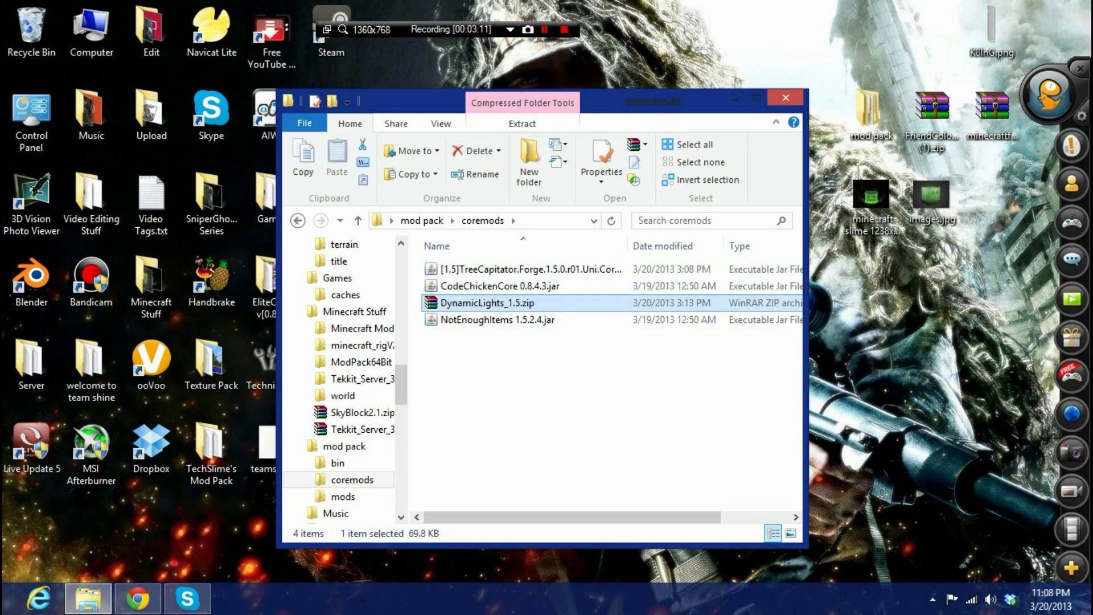
key(BackSpace)
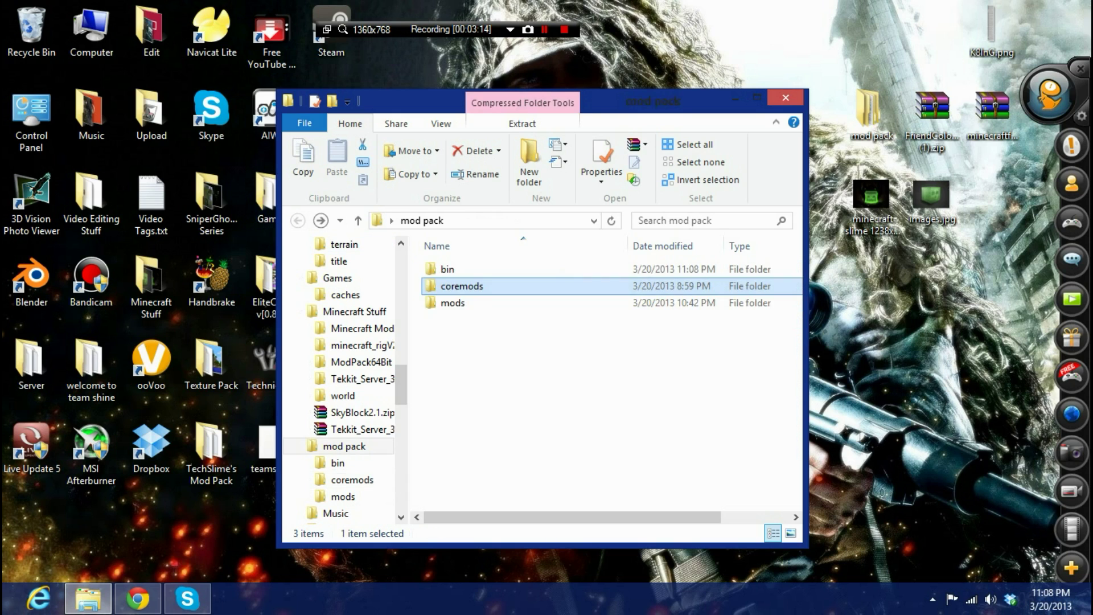
key(Down)
key(Return)
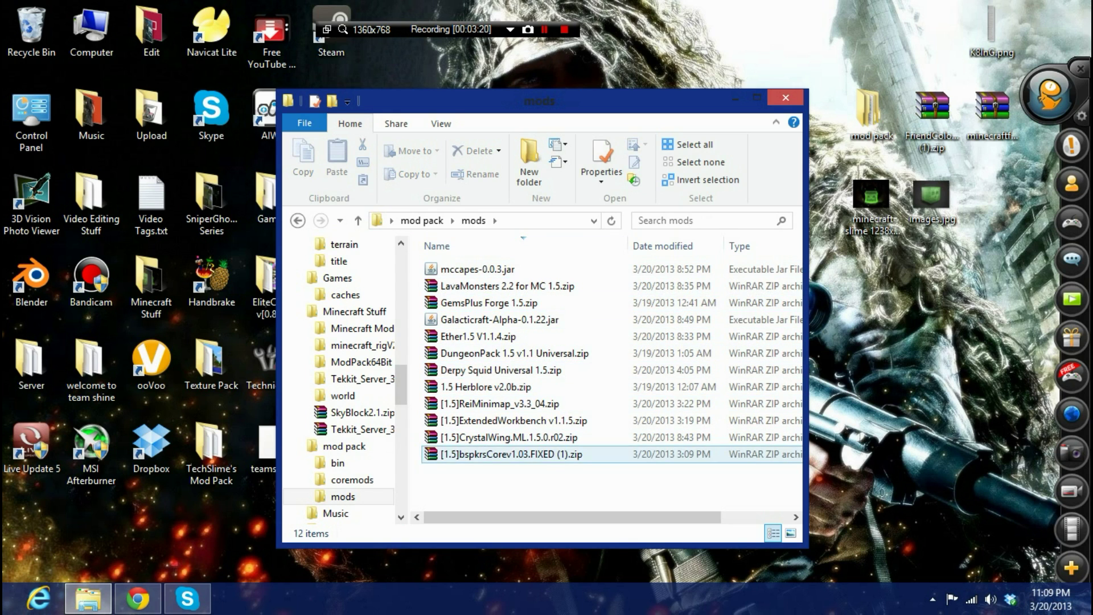
drag(489, 101, 343, 98)
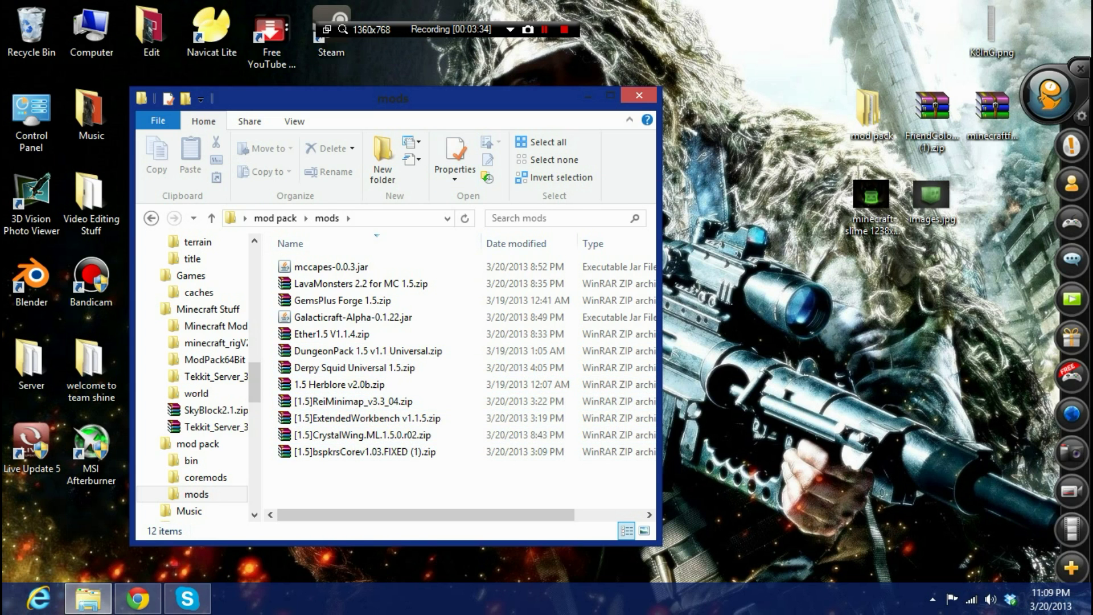
drag(487, 98, 424, 78)
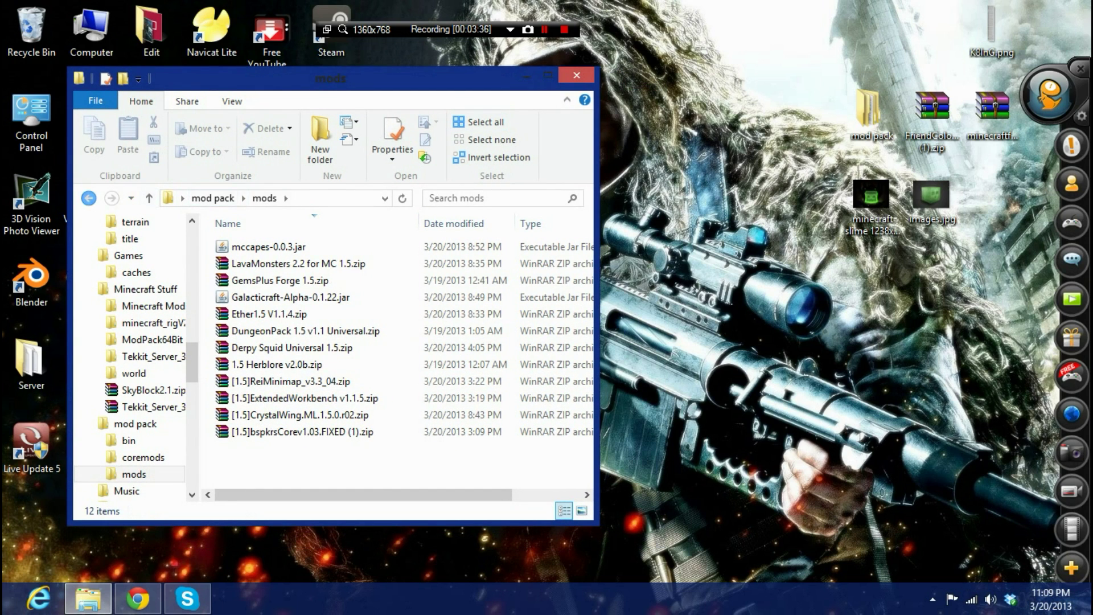
Go back to the coremods folder to view its files again, and close the folder window.
click(88, 198)
double_click(256, 264)
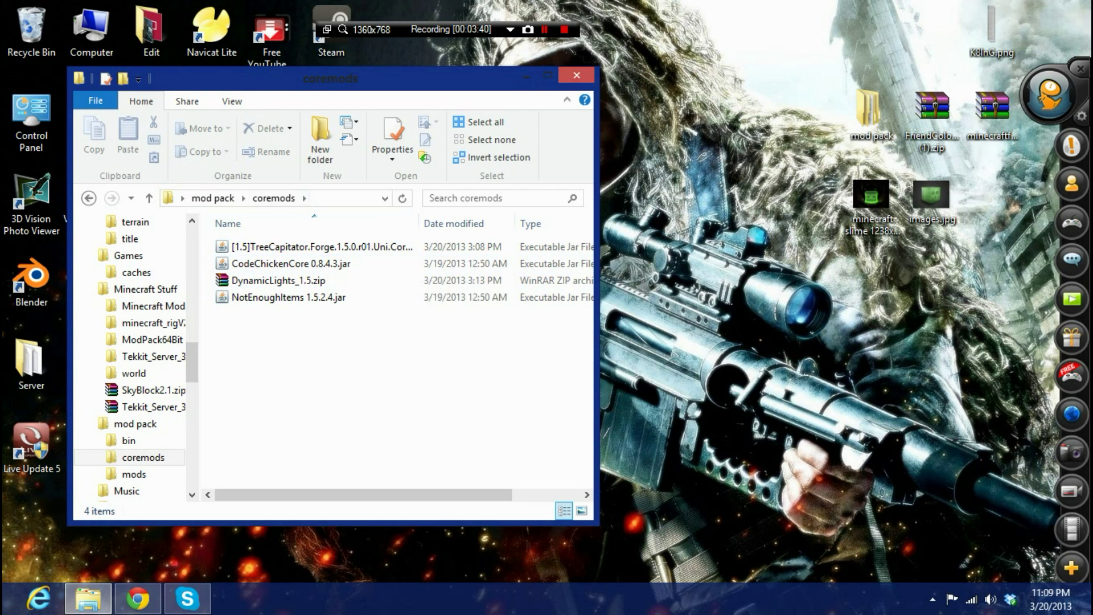
drag(398, 78, 455, 68)
click(633, 66)
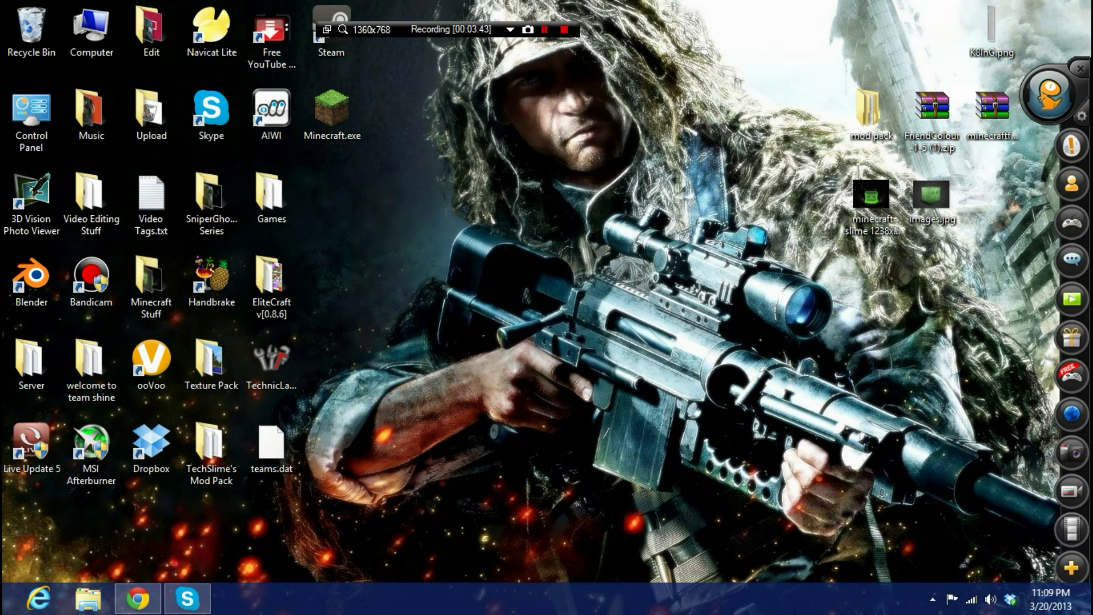
Open the Dropbox folder and the desktop's mod pack folder as two windows side by side.
double_click(151, 442)
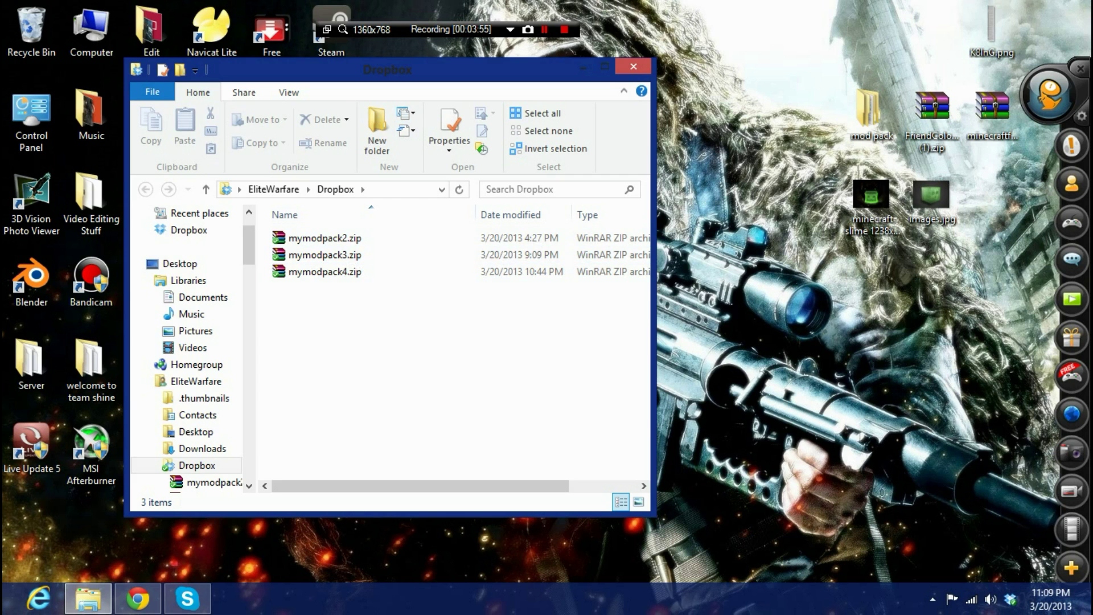
drag(455, 69, 741, 78)
double_click(868, 114)
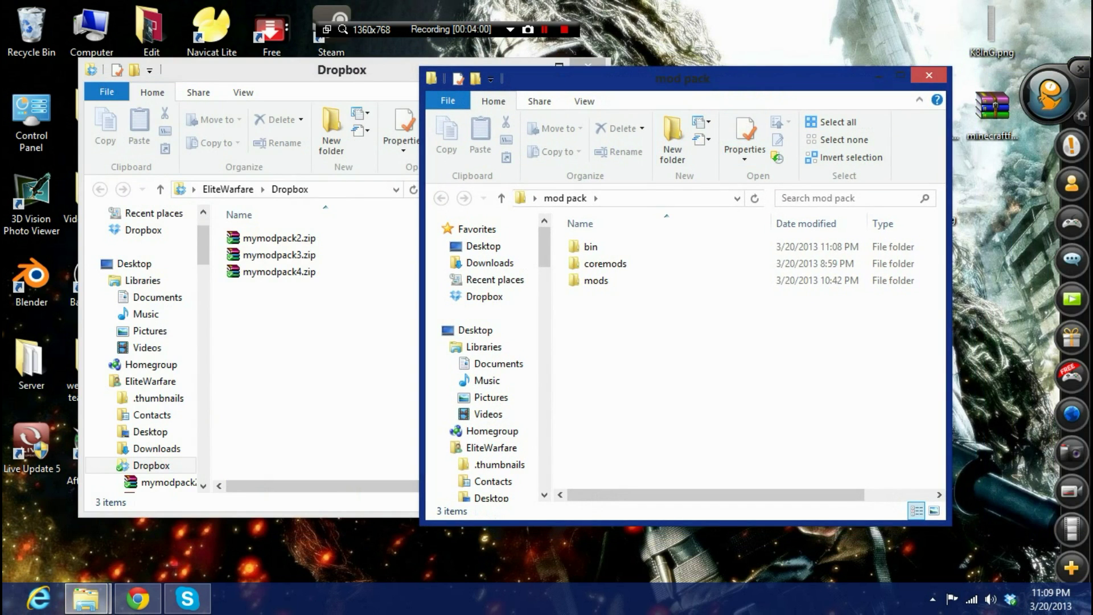
Compress the bin, coremods and mods folders into a ZIP archive named rhugfyerwbrfud.zip.
drag(660, 311, 629, 242)
right_click(635, 259)
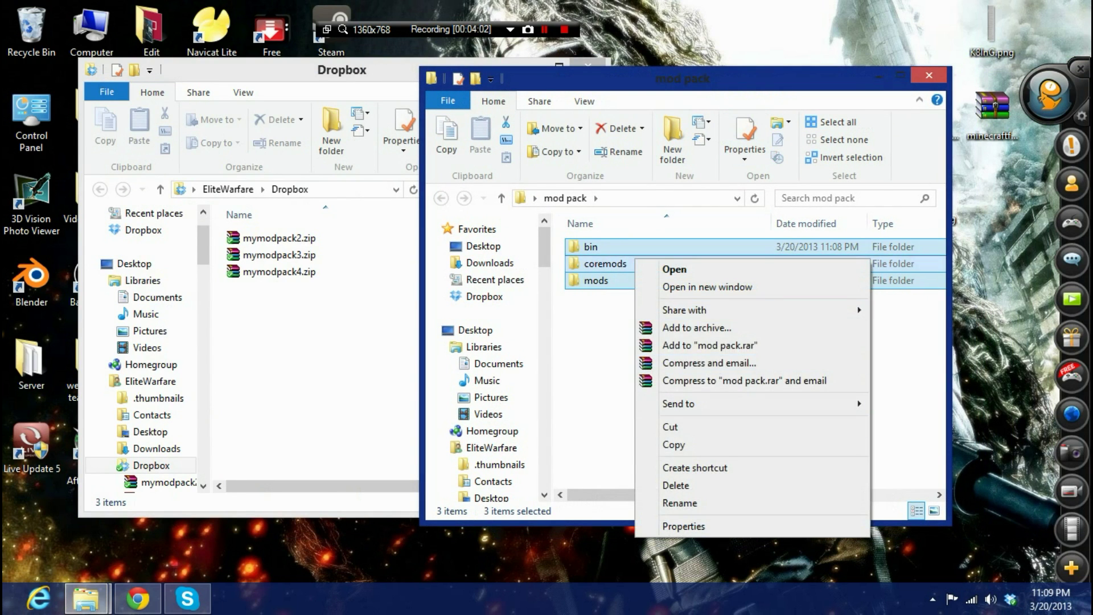
click(697, 328)
key(BackSpace)
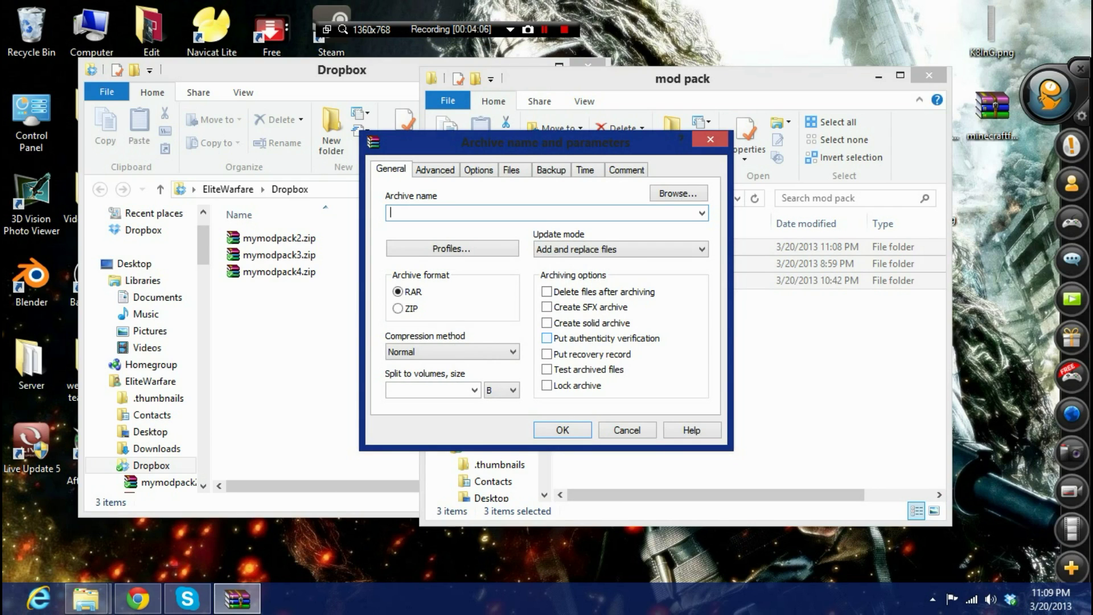
text(rhugfyerwbrfud)
key(BackSpace)
click(398, 308)
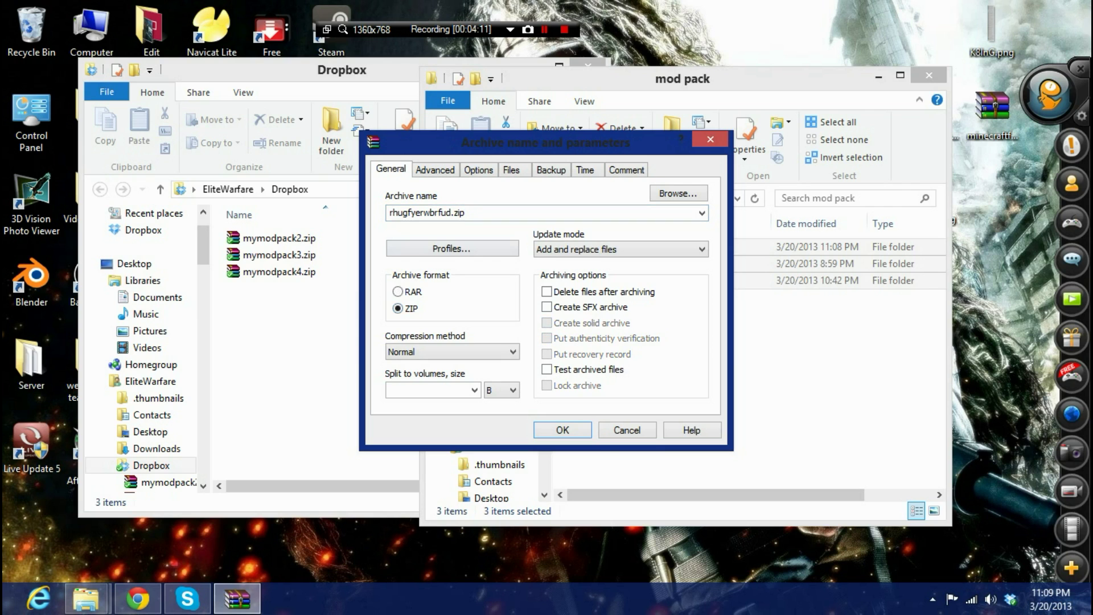
key(Return)
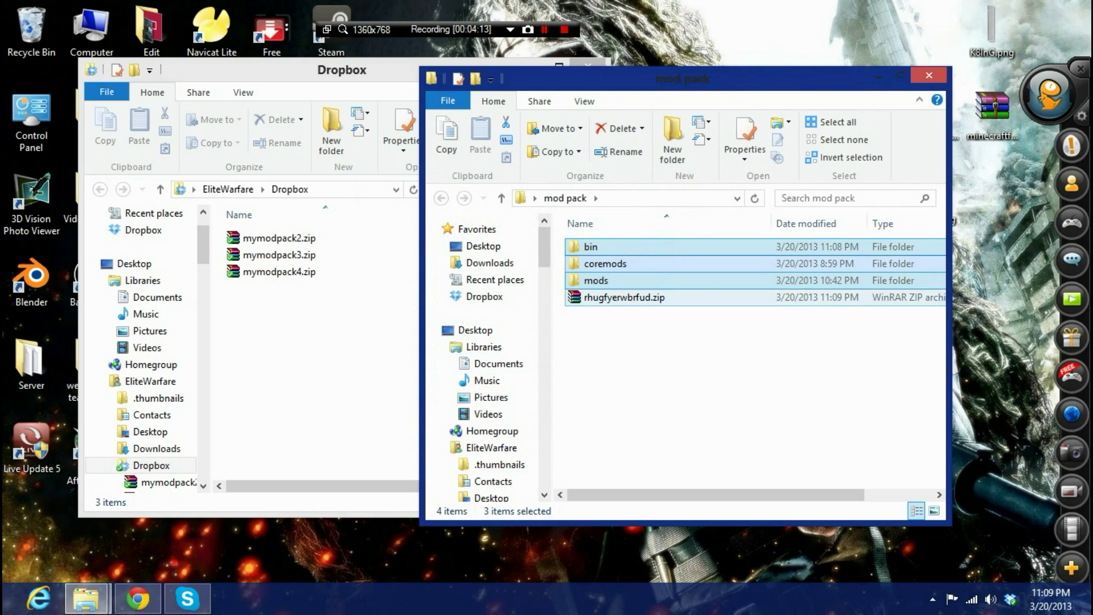
Move rhugfyerwbrfud.zip from the mod pack folder into the Dropbox folder and close the mod pack window.
click(625, 298)
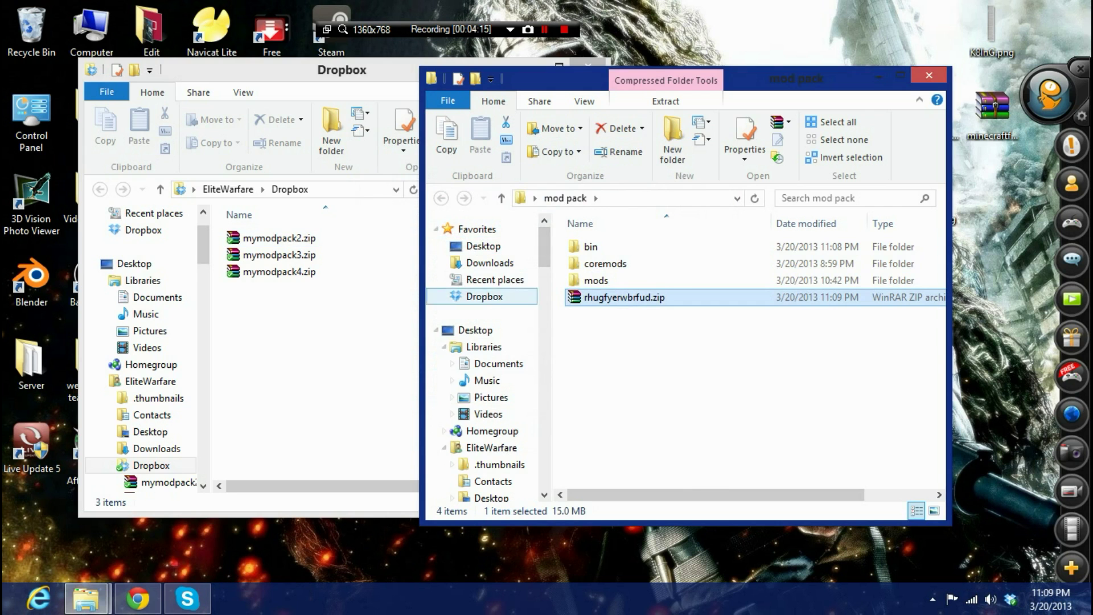
drag(624, 298, 349, 323)
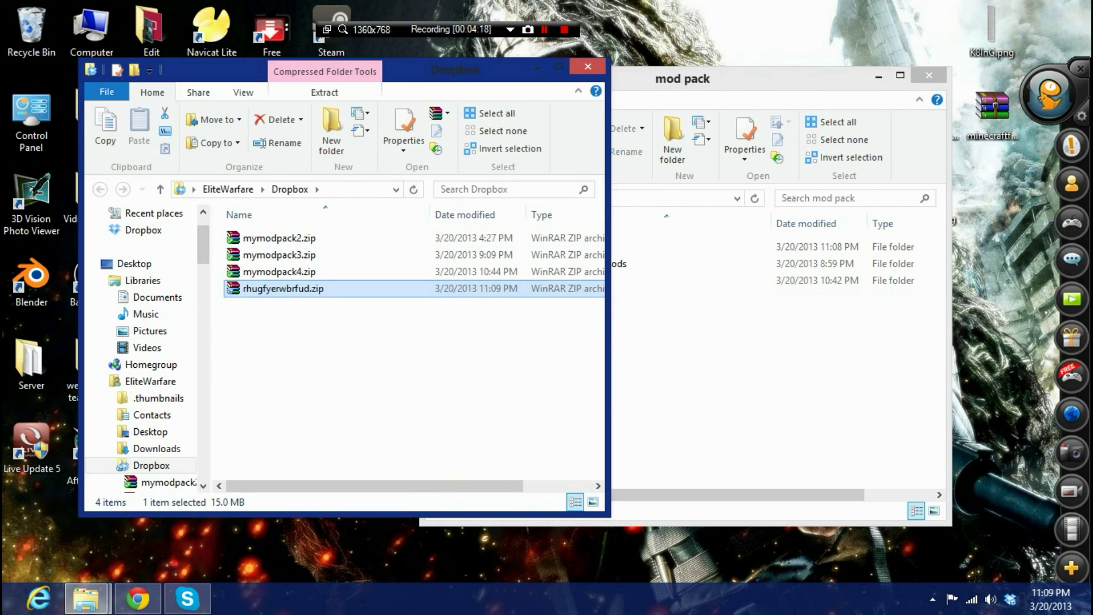
click(757, 342)
click(928, 75)
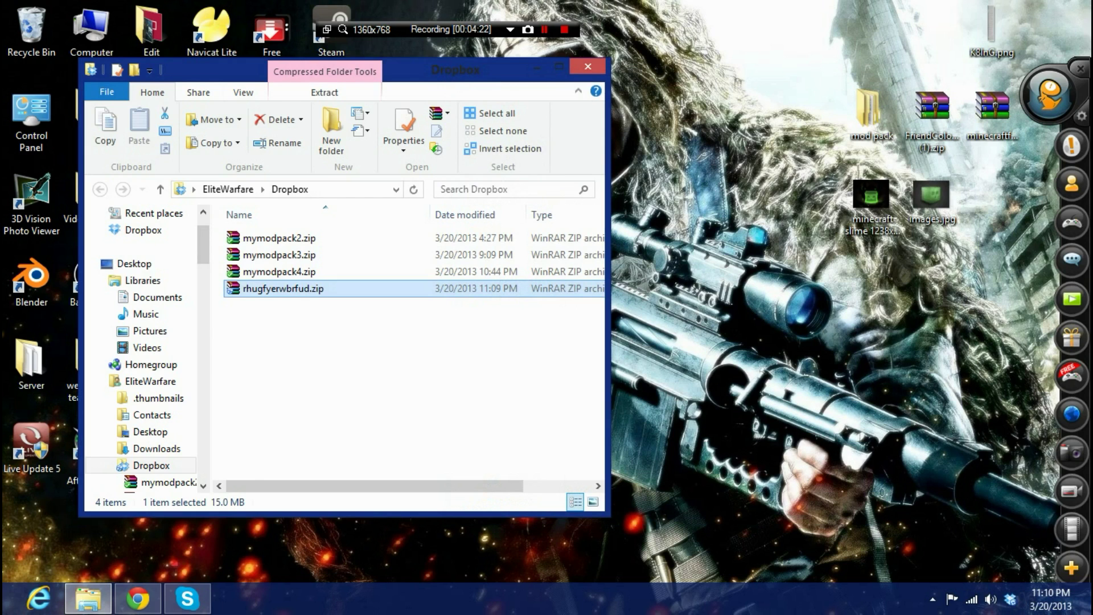
Delete rhugfyerwbrfud.zip from the Dropbox folder and close its window.
drag(404, 69, 429, 63)
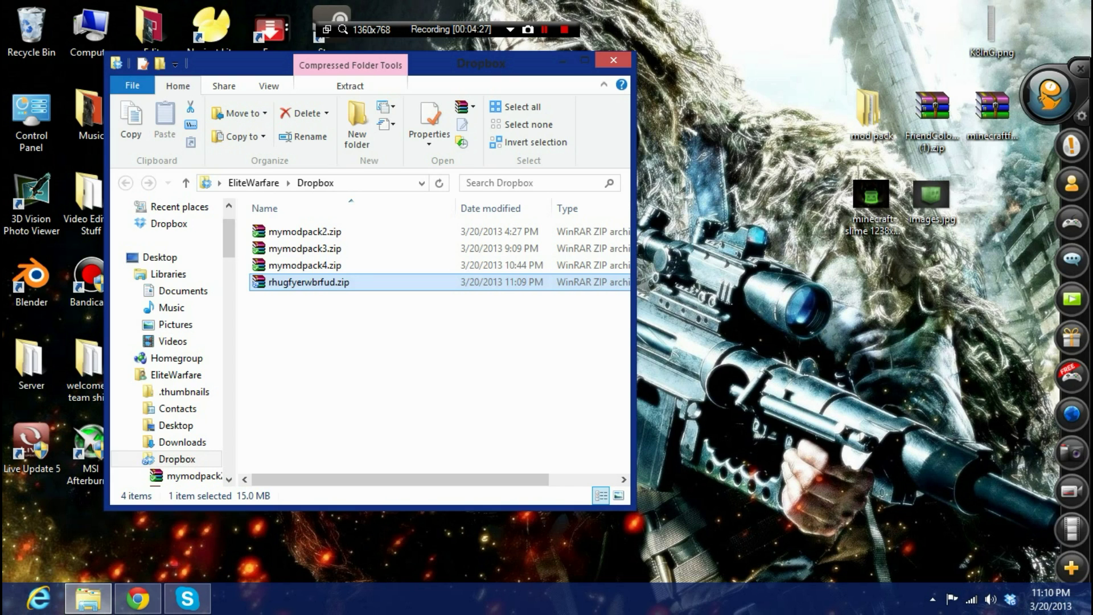
right_click(265, 277)
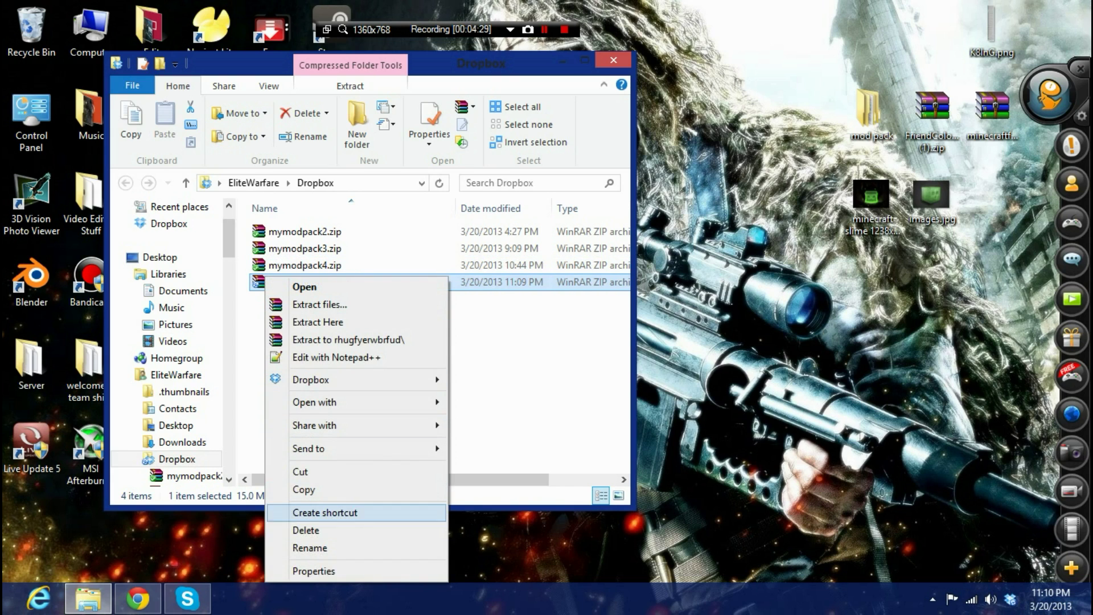
click(318, 530)
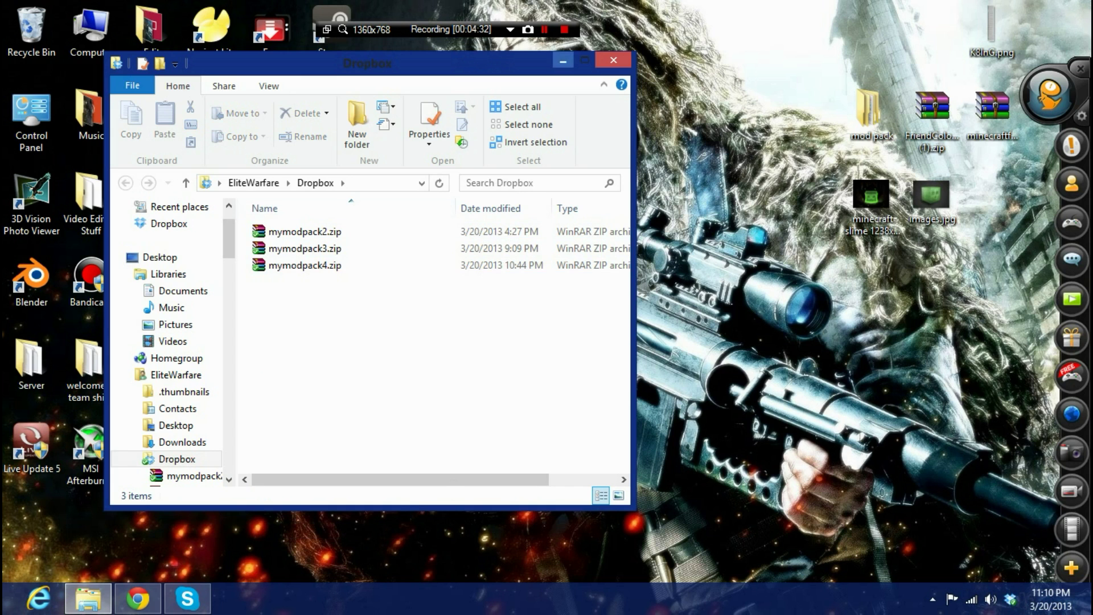
click(613, 60)
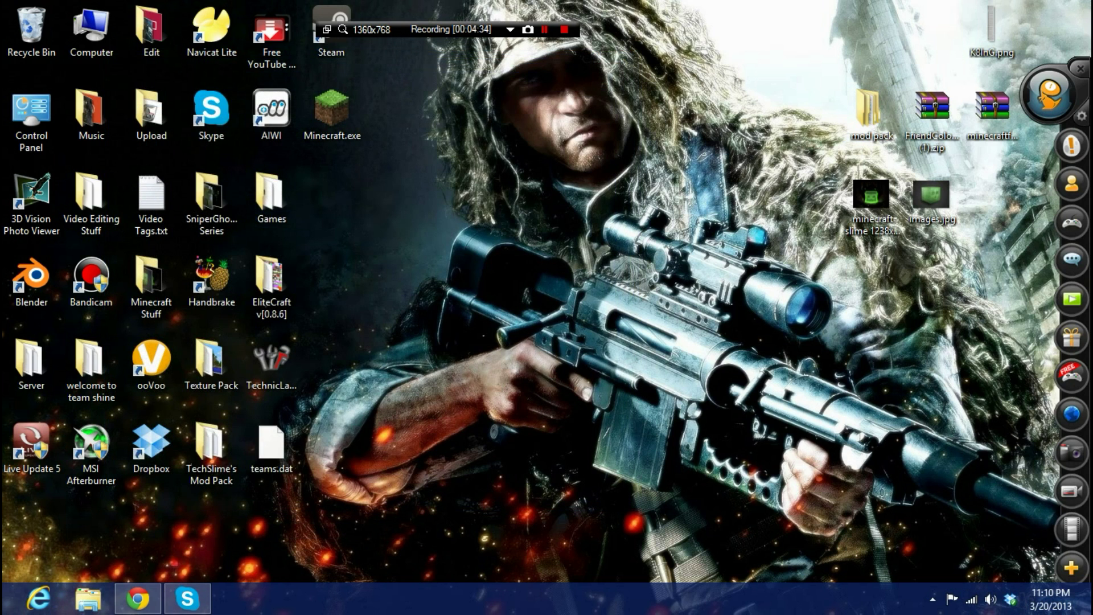
Switch to Chrome, close the existing mymodpack4.zip tab, and open the shared link page of mymodpack4.zip from the Dropbox file list.
click(137, 598)
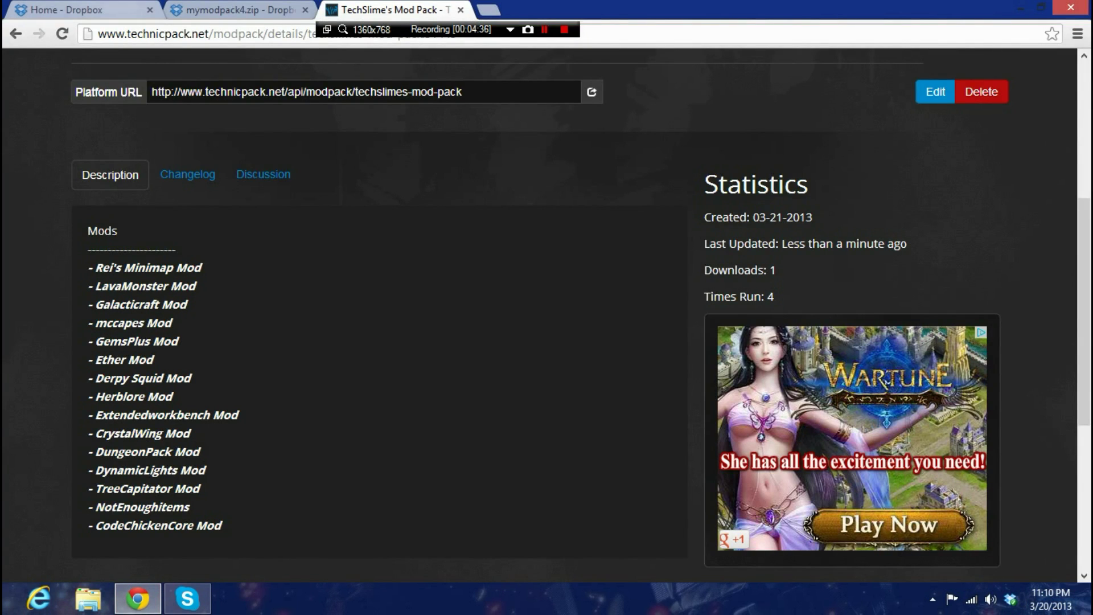
click(239, 10)
click(306, 10)
click(82, 10)
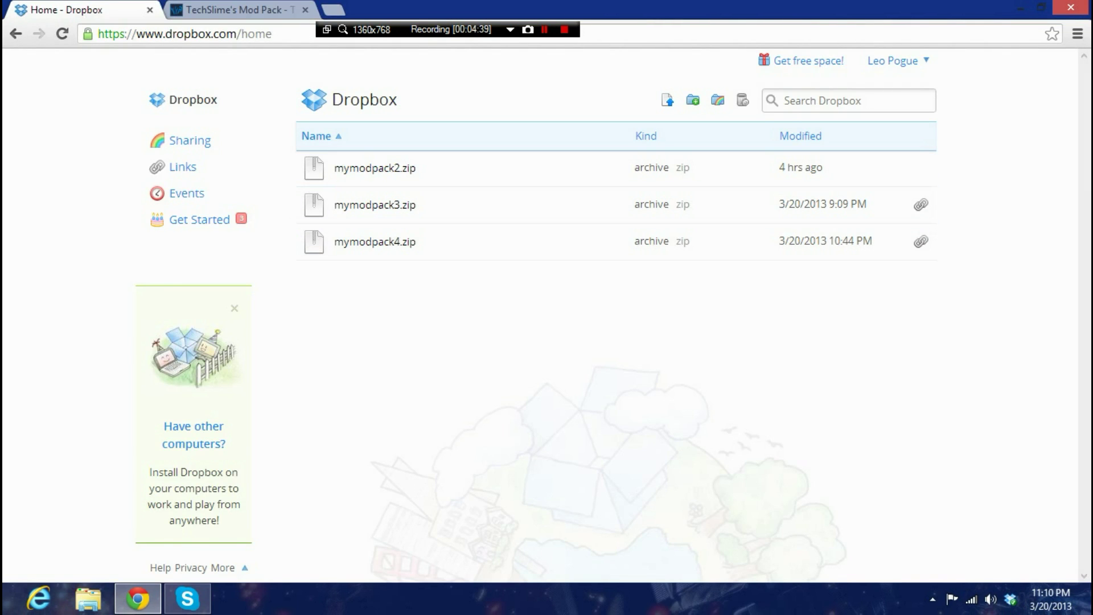
click(920, 204)
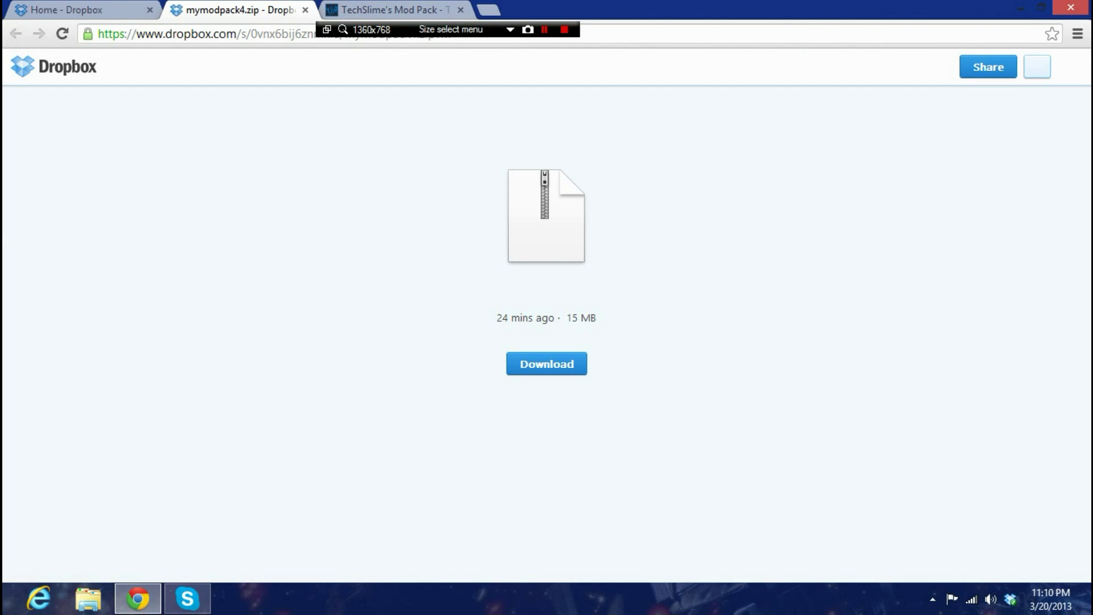
View the heading and details of TechSlime's Mod Pack on the Technic page.
key(ctrl+Tab)
scroll(546, 316, up, 3)
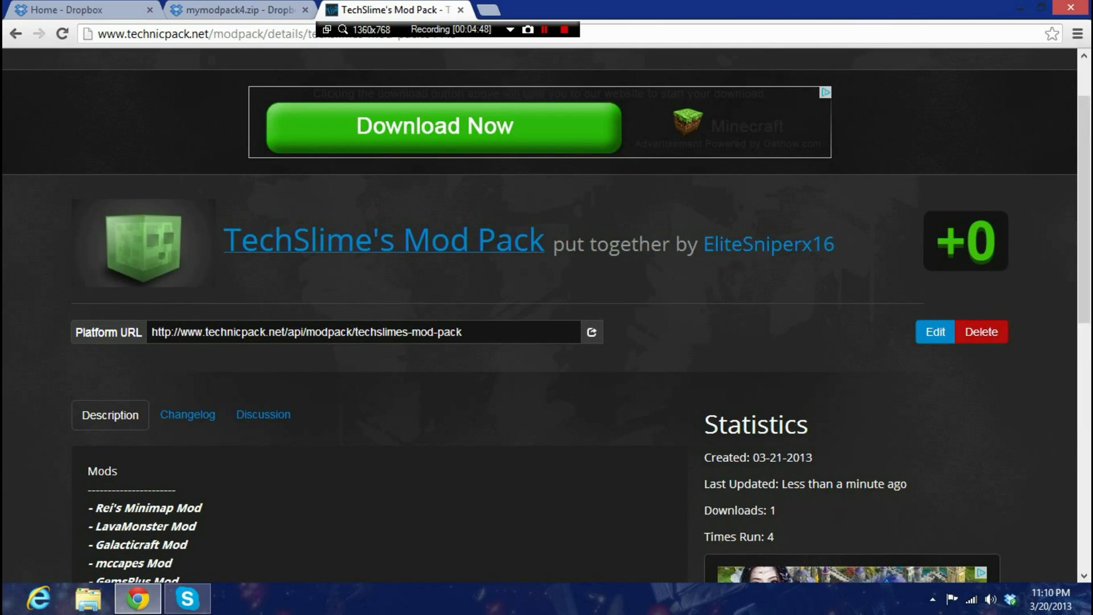
click(383, 239)
Return to the mymodpack4.zip page on Dropbox and copy the address of its download link.
click(239, 9)
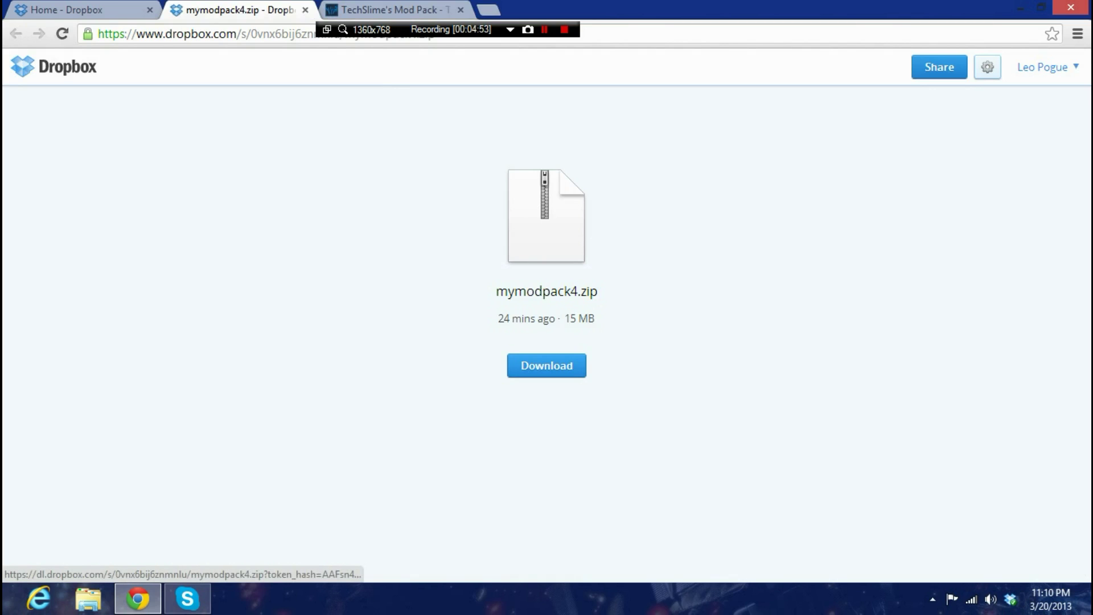
right_click(538, 364)
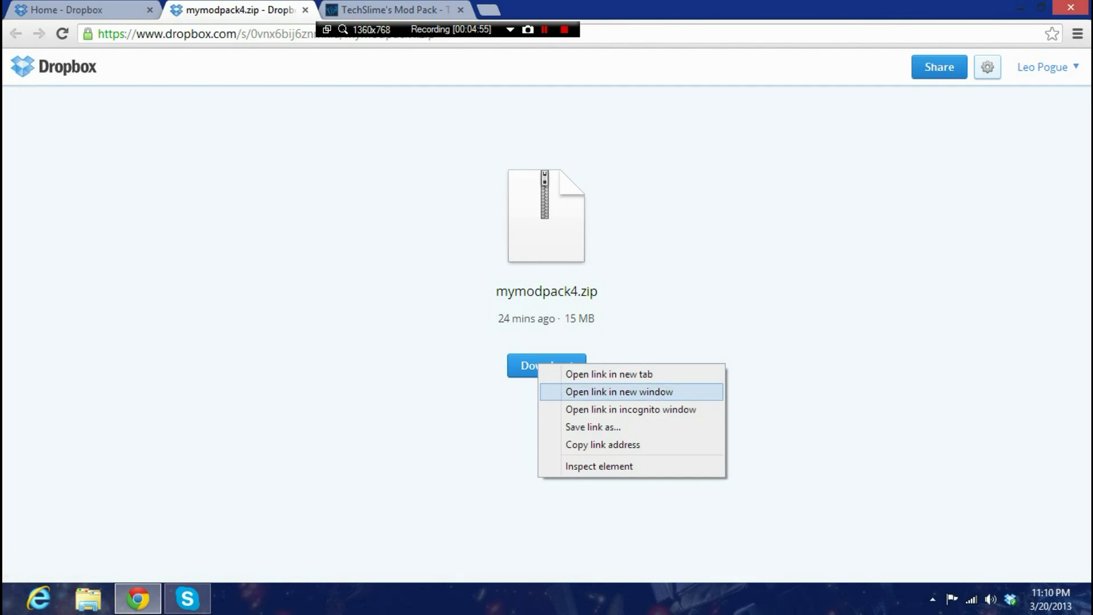
click(575, 444)
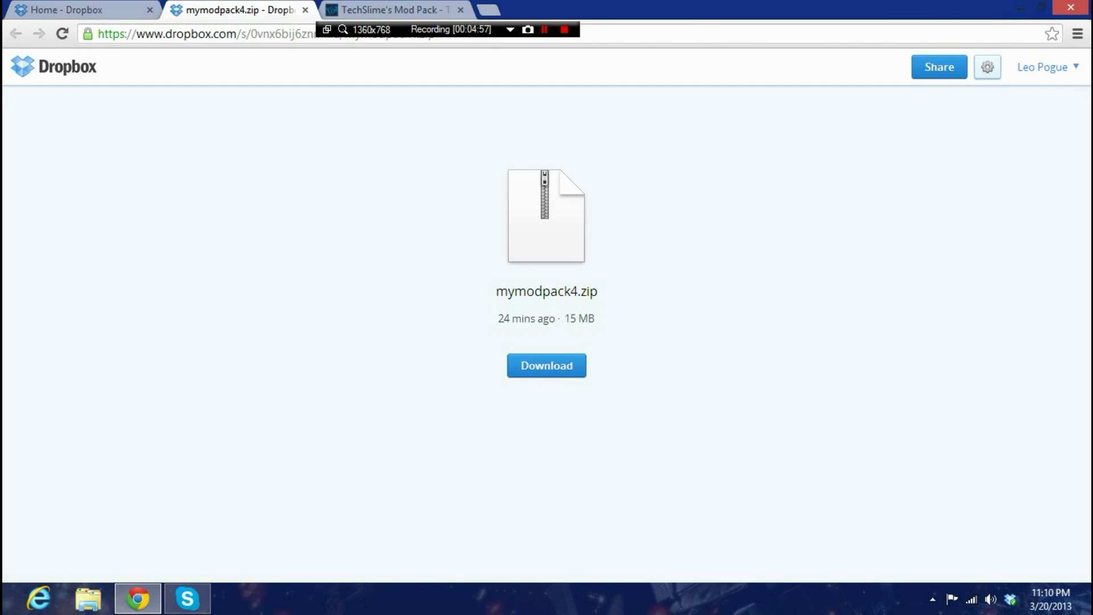